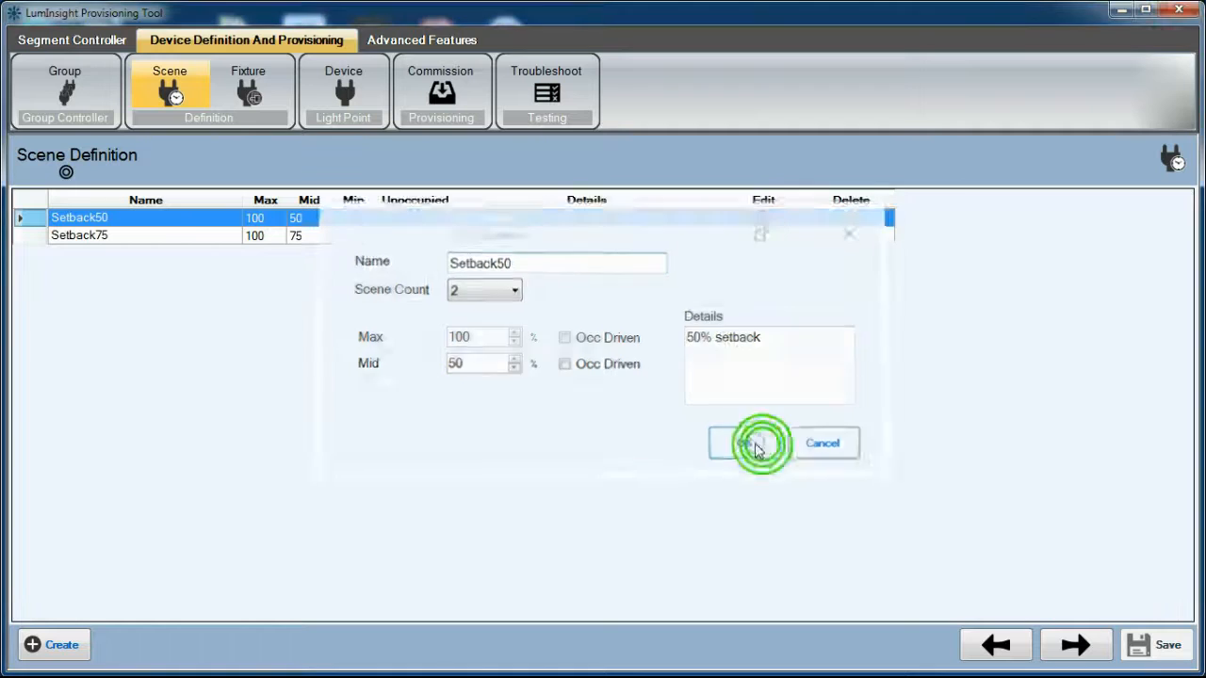
Review the alarm limits and characteristics of the Dualhead fixture definition.
{"action": "left_click", "coordinate": [248, 77]}
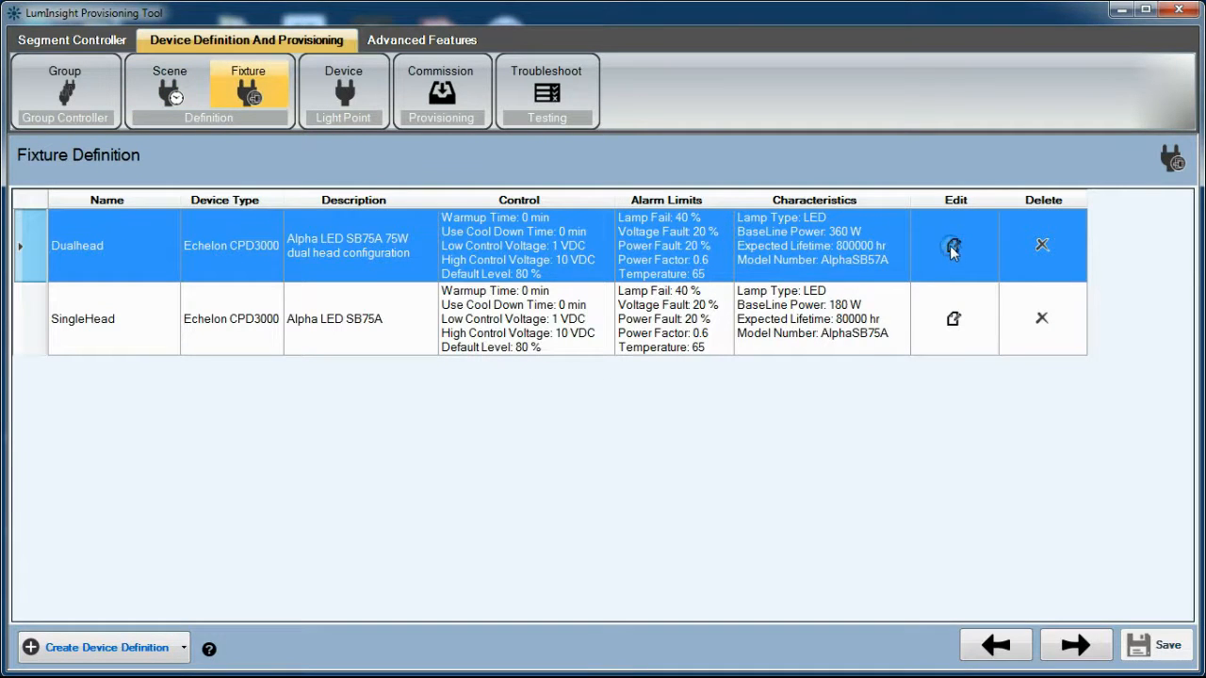
{"action": "left_click", "coordinate": [556, 319]}
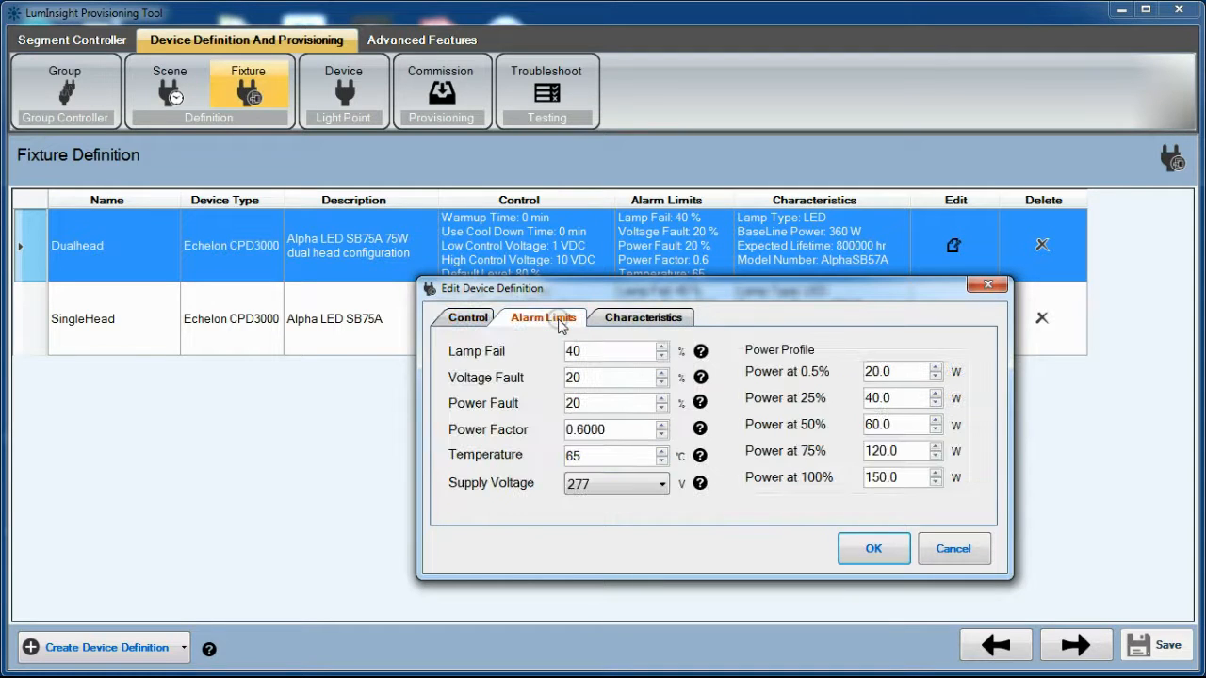
{"action": "left_click", "coordinate": [629, 319]}
{"action": "left_click", "coordinate": [870, 548]}
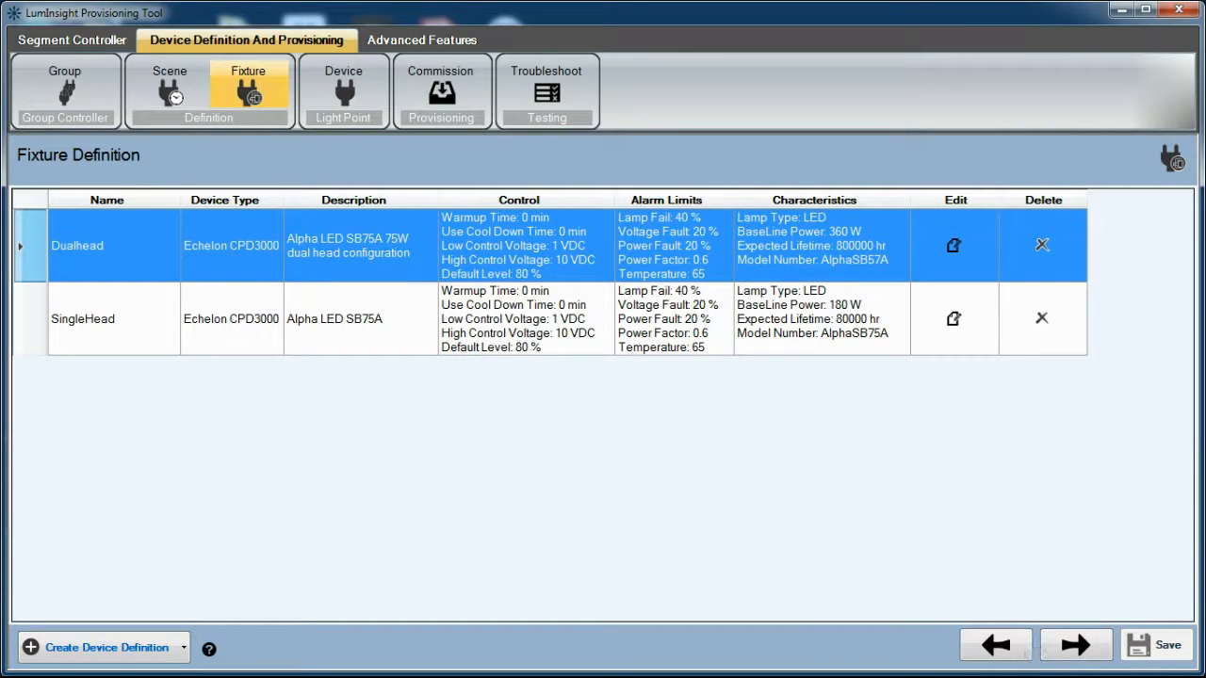
Try to create a single device named LS001 with Neuron ID 050301020A00 and the SingleHead definition.
{"action": "left_click", "coordinate": [356, 102]}
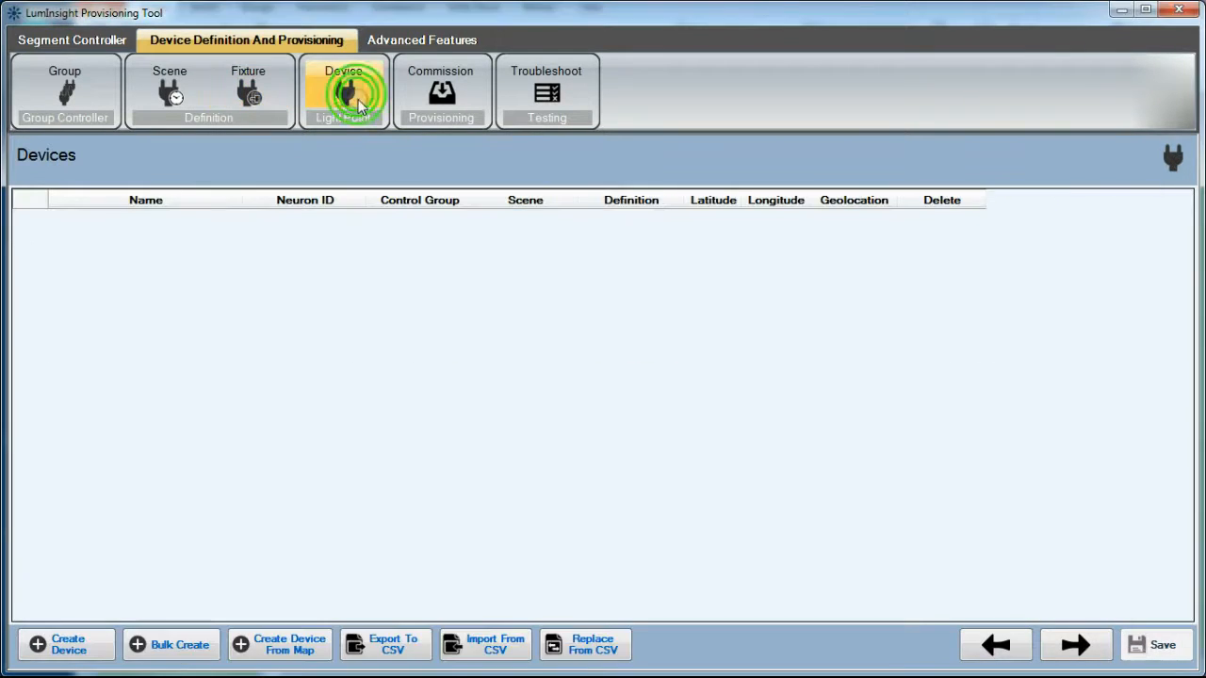
{"action": "left_click", "coordinate": [75, 641]}
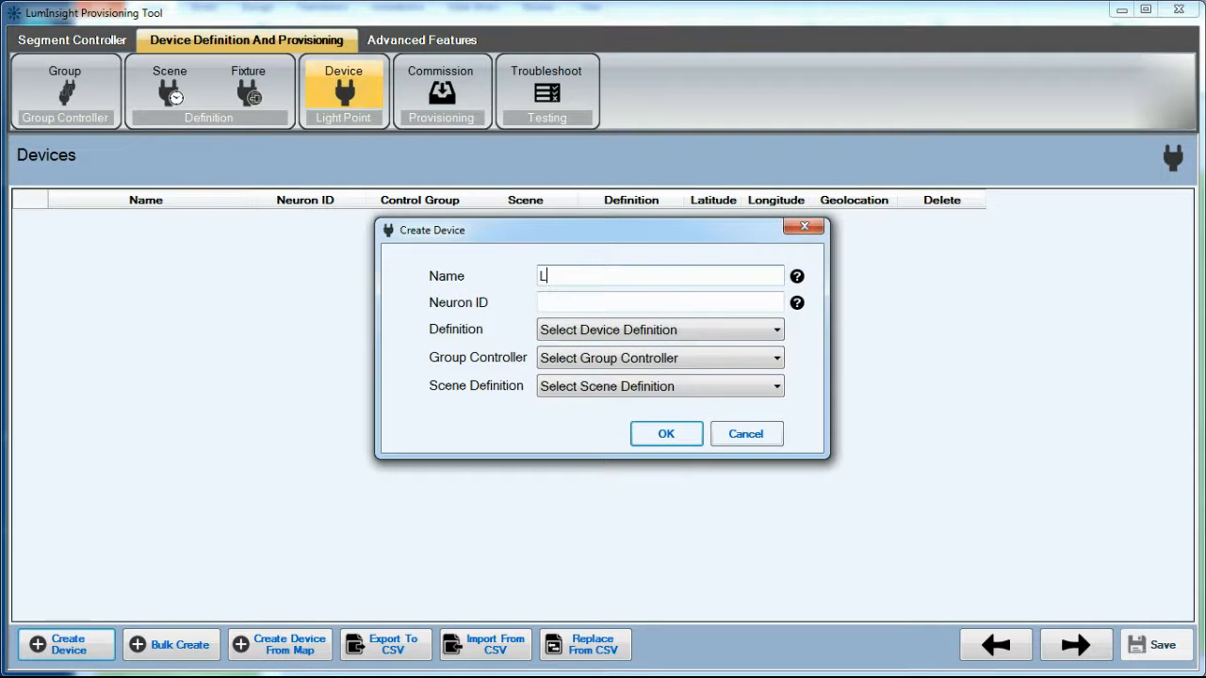
{"action": "left_click", "coordinate": [619, 301]}
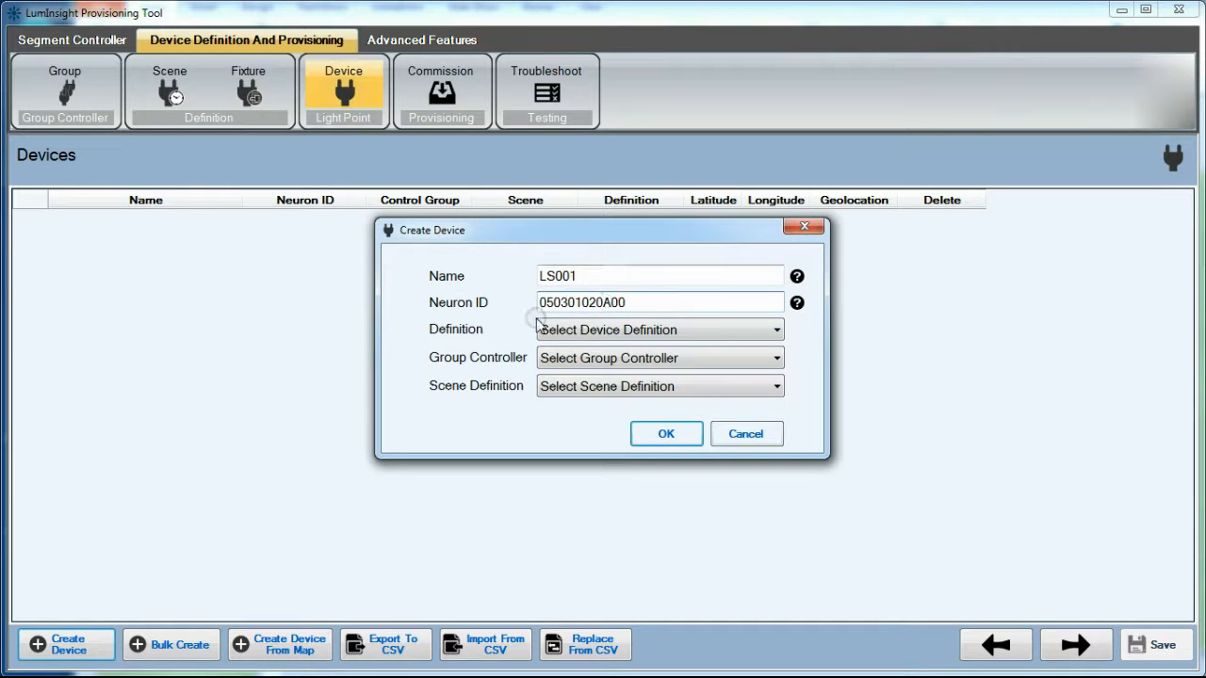
{"action": "left_click", "coordinate": [579, 329]}
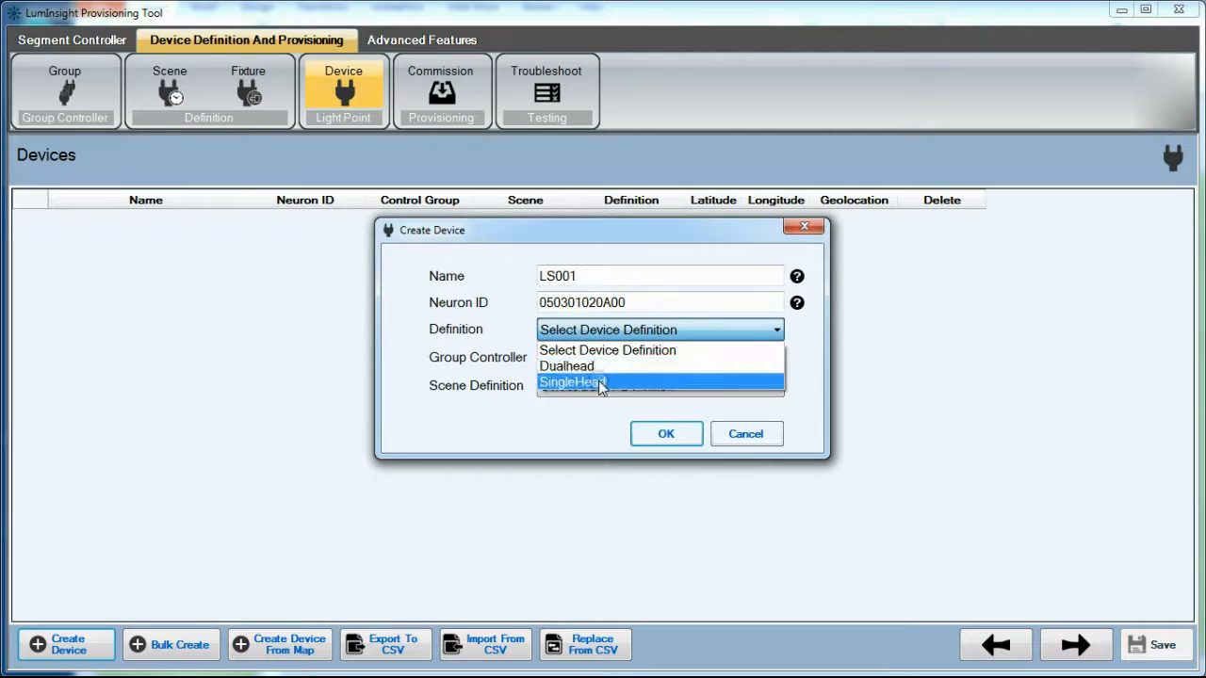
{"action": "left_click", "coordinate": [590, 383]}
Assign the South Group controller and the Setback75 scene to device LS001 and confirm its creation.
{"action": "left_click", "coordinate": [603, 365]}
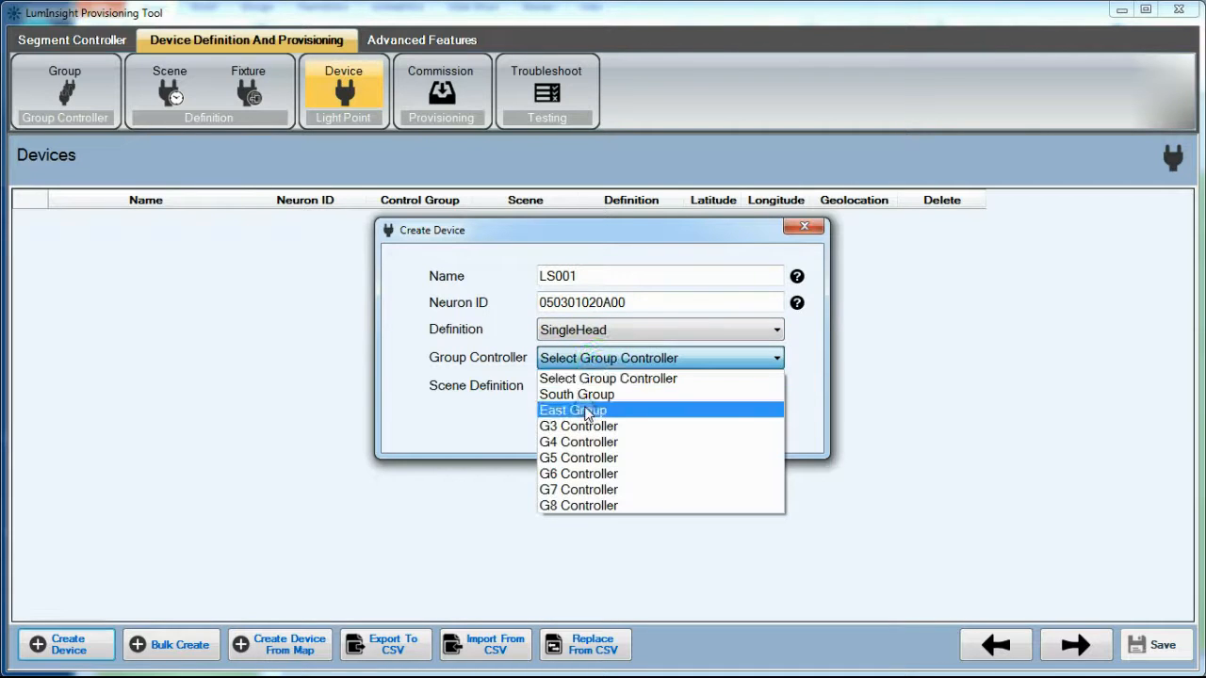
{"action": "left_click", "coordinate": [585, 393]}
{"action": "left_click", "coordinate": [587, 394]}
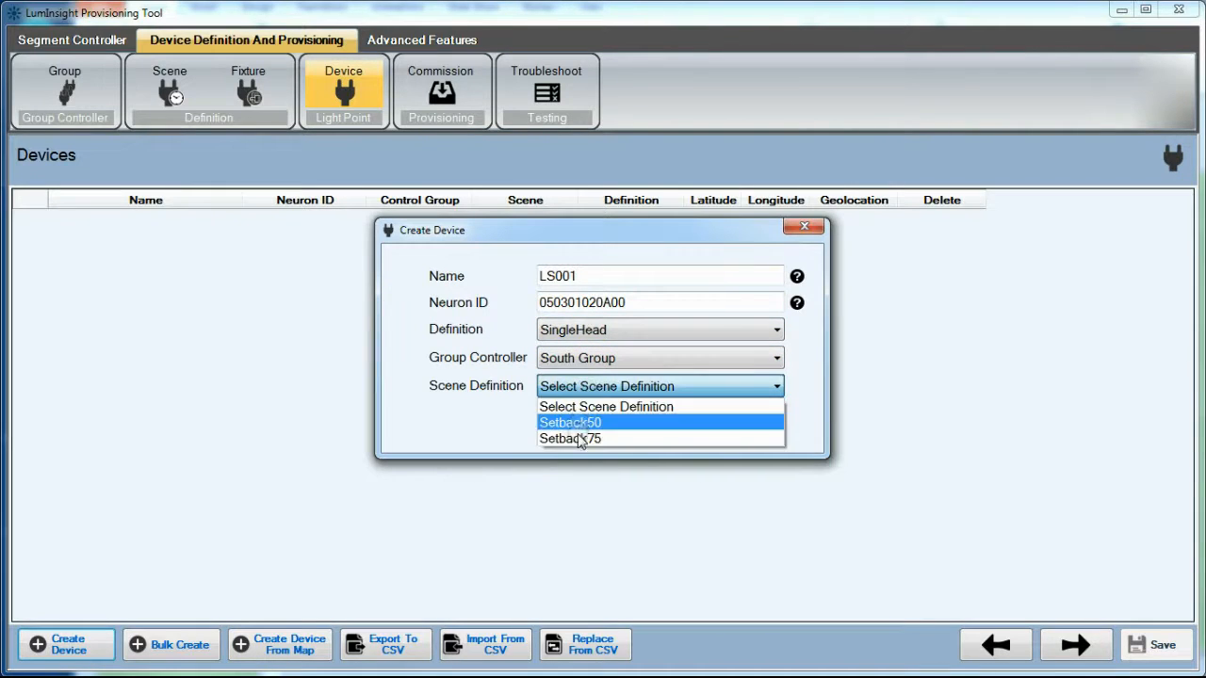
{"action": "left_click", "coordinate": [571, 437]}
{"action": "left_click", "coordinate": [655, 437]}
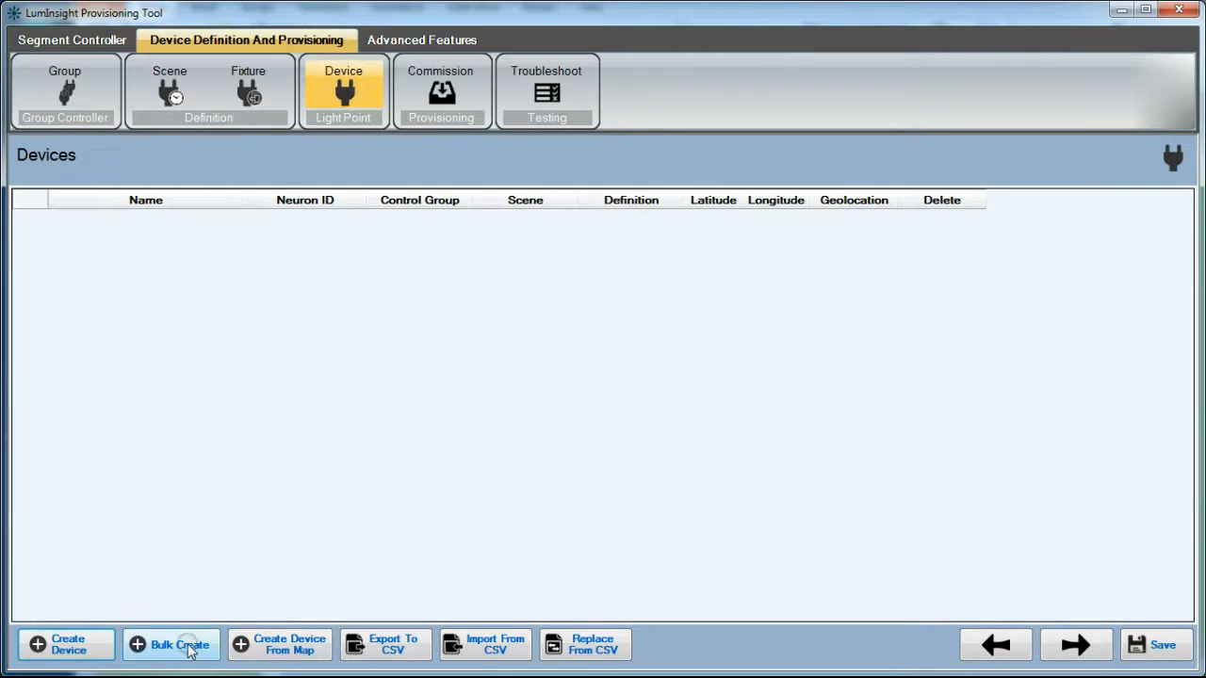
Try to bulk create devices with the SingleHead definition, name LS and a count of 4.
{"action": "left_click", "coordinate": [182, 646]}
{"action": "left_click", "coordinate": [630, 269]}
{"action": "left_click", "coordinate": [587, 315]}
{"action": "left_click", "coordinate": [592, 288]}
{"action": "type", "text": "L"}
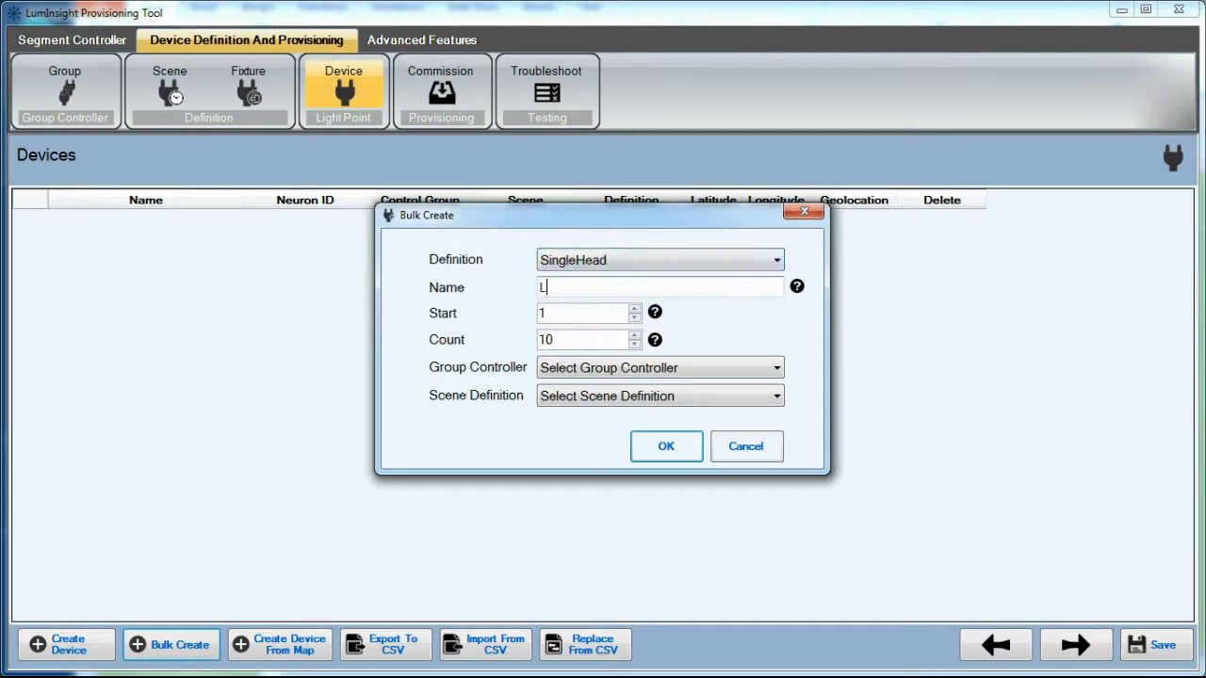
{"action": "type", "text": "S"}
{"action": "double_click", "coordinate": [560, 340]}
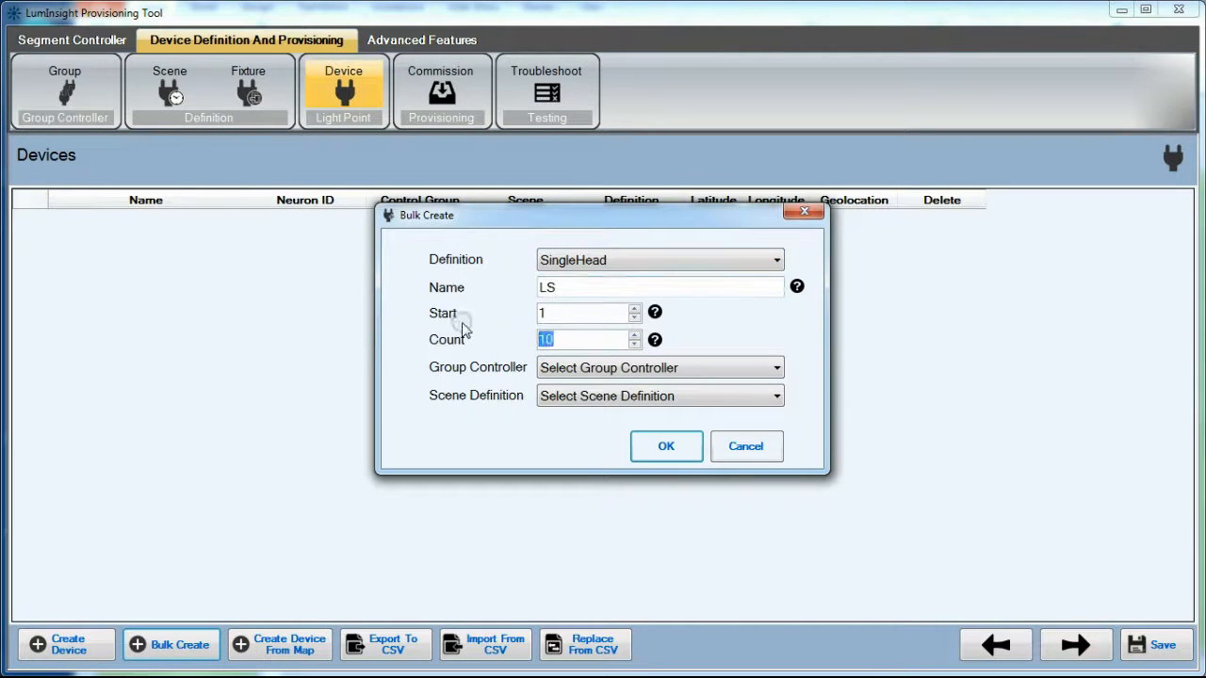
{"action": "type", "text": "4"}
Assign the South Group controller and the Setback75 scene to the LS bulk creation and confirm it.
{"action": "left_click", "coordinate": [577, 372]}
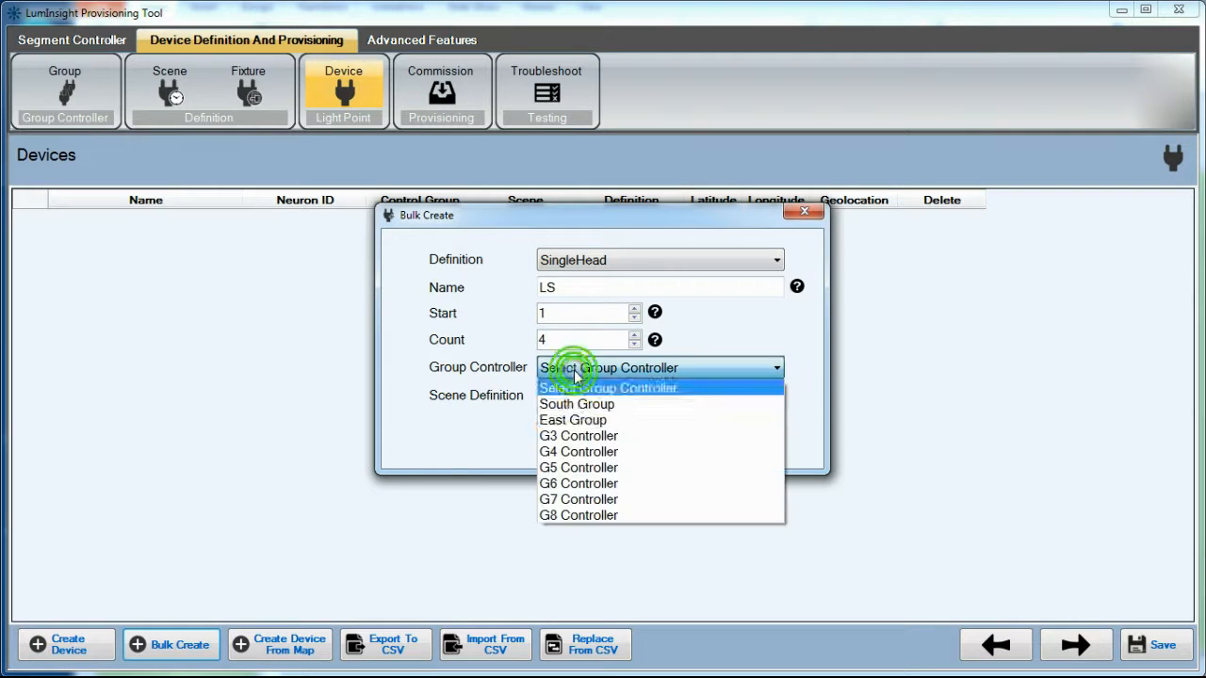
{"action": "left_click", "coordinate": [567, 406]}
{"action": "left_click", "coordinate": [586, 396]}
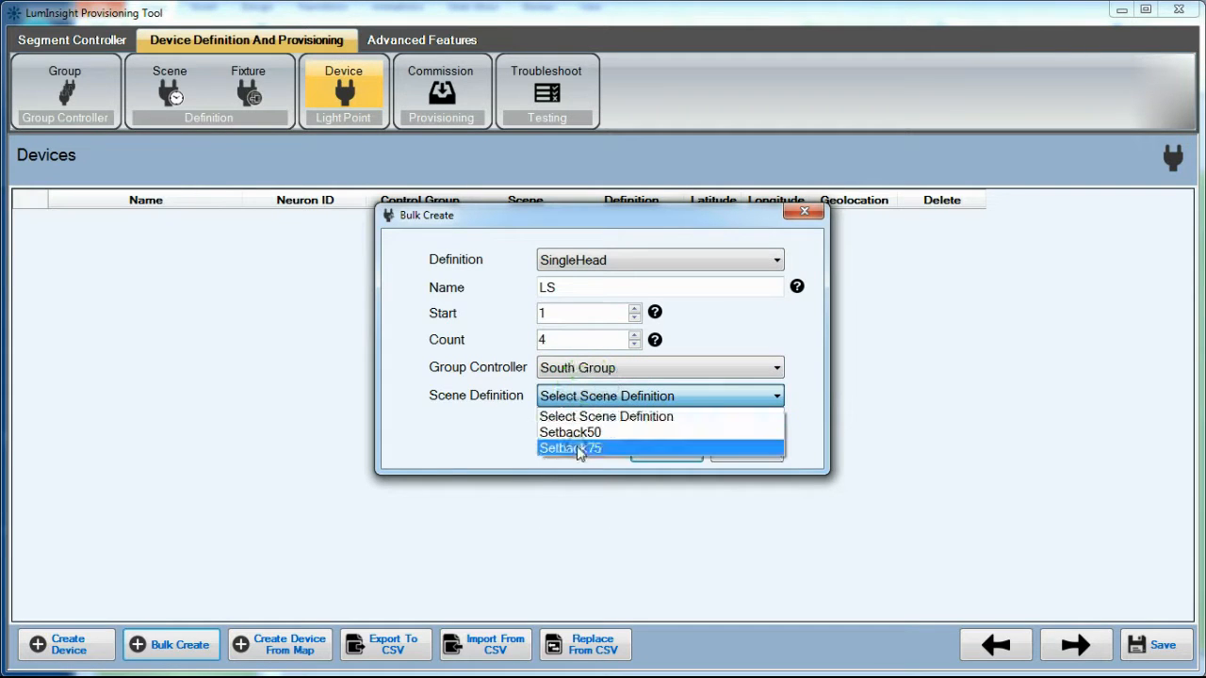
{"action": "left_click", "coordinate": [577, 448]}
{"action": "left_click", "coordinate": [652, 450]}
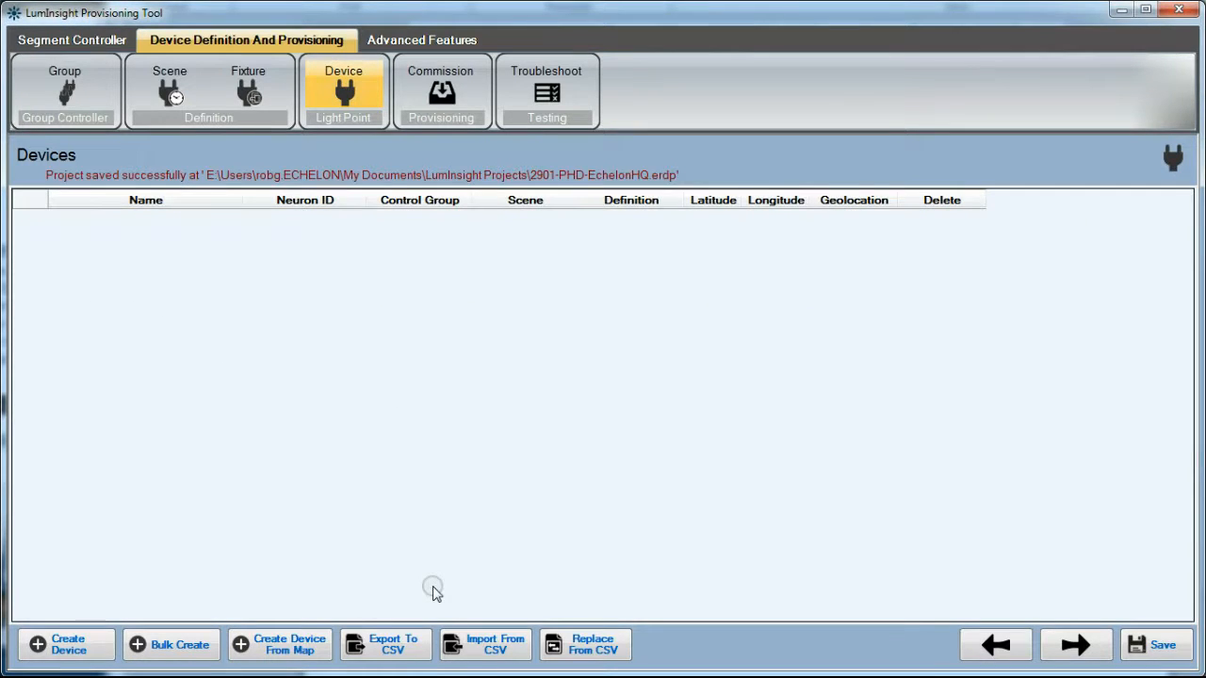
Start a bulk drop of devices on the map at the block north of Patrick Henry Drive.
{"action": "left_click", "coordinate": [274, 650]}
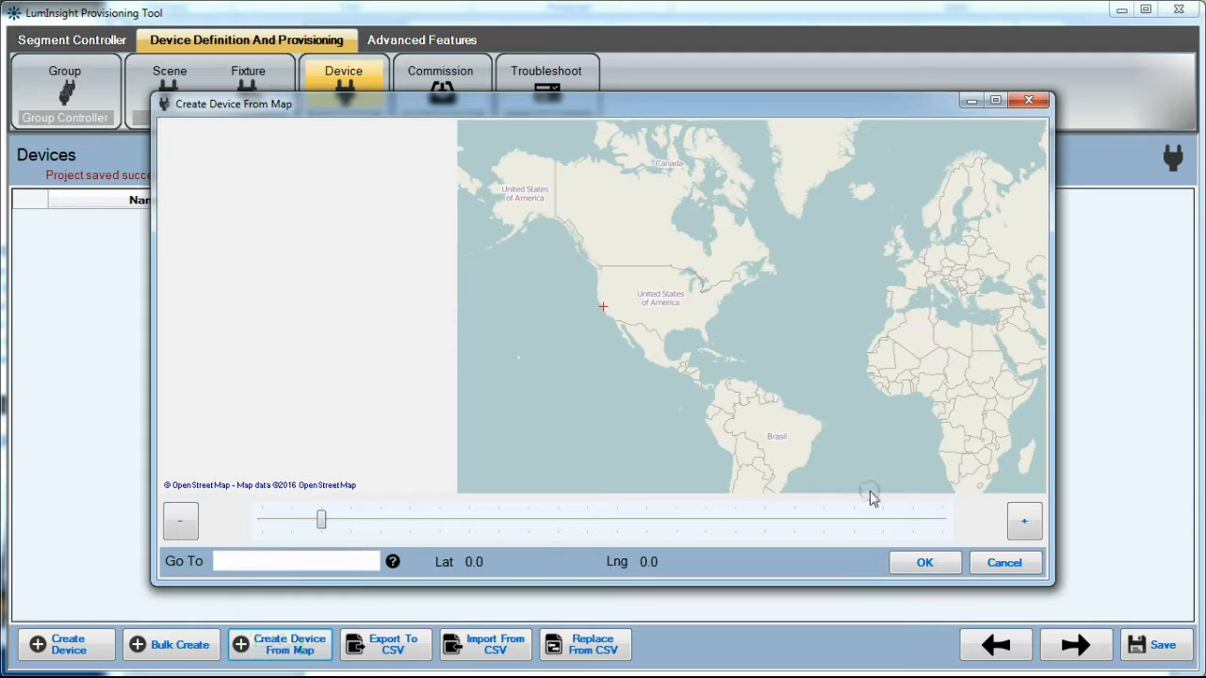
{"action": "left_click", "coordinate": [1024, 524]}
{"action": "left_click", "coordinate": [1024, 524]}
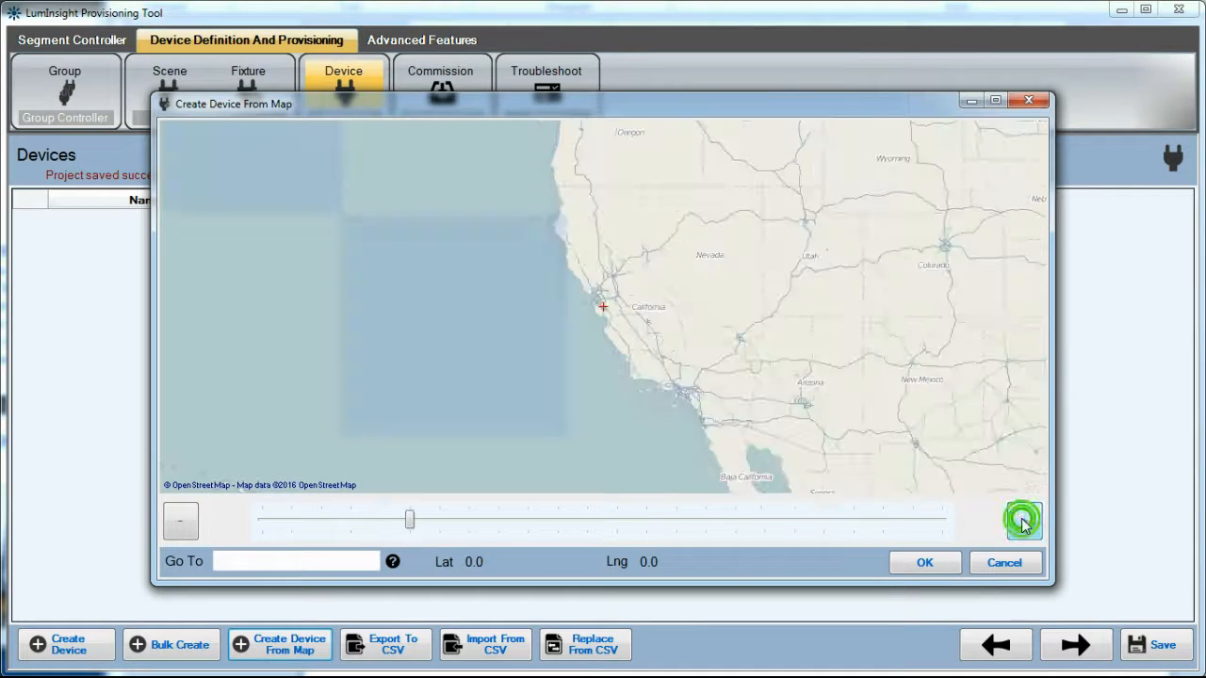
{"action": "left_click", "coordinate": [1024, 525]}
{"action": "left_click", "coordinate": [1024, 525]}
{"action": "left_click", "coordinate": [1024, 525]}
{"action": "left_click", "coordinate": [1024, 525]}
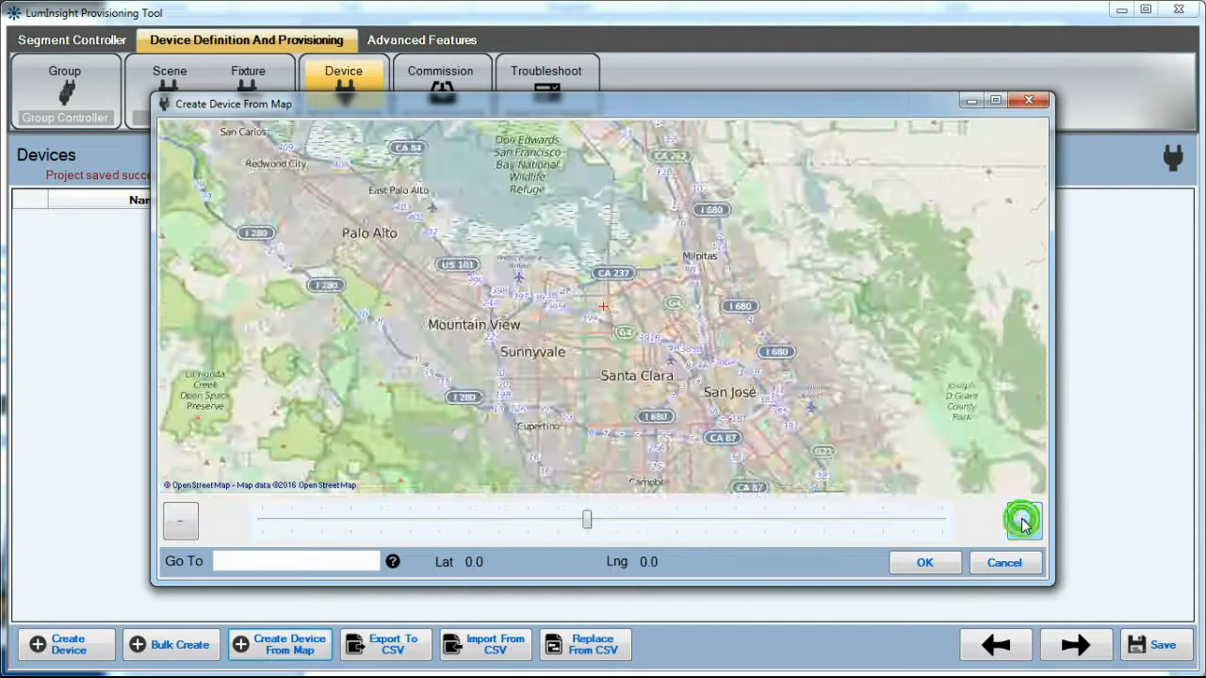
{"action": "left_click", "coordinate": [1024, 525]}
{"action": "left_click", "coordinate": [1024, 525]}
{"action": "left_click", "coordinate": [1024, 525]}
{"action": "left_click", "coordinate": [1024, 525]}
{"action": "left_click", "coordinate": [1024, 525]}
{"action": "left_click", "coordinate": [1024, 524]}
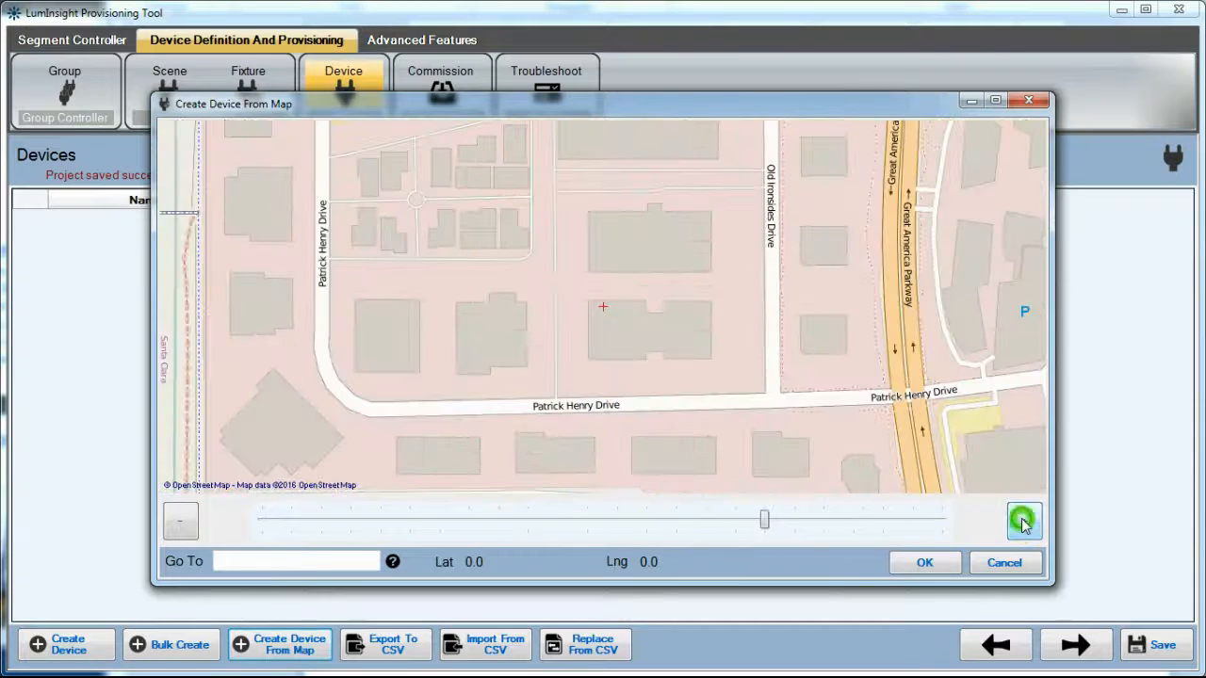
{"action": "right_click", "coordinate": [672, 399]}
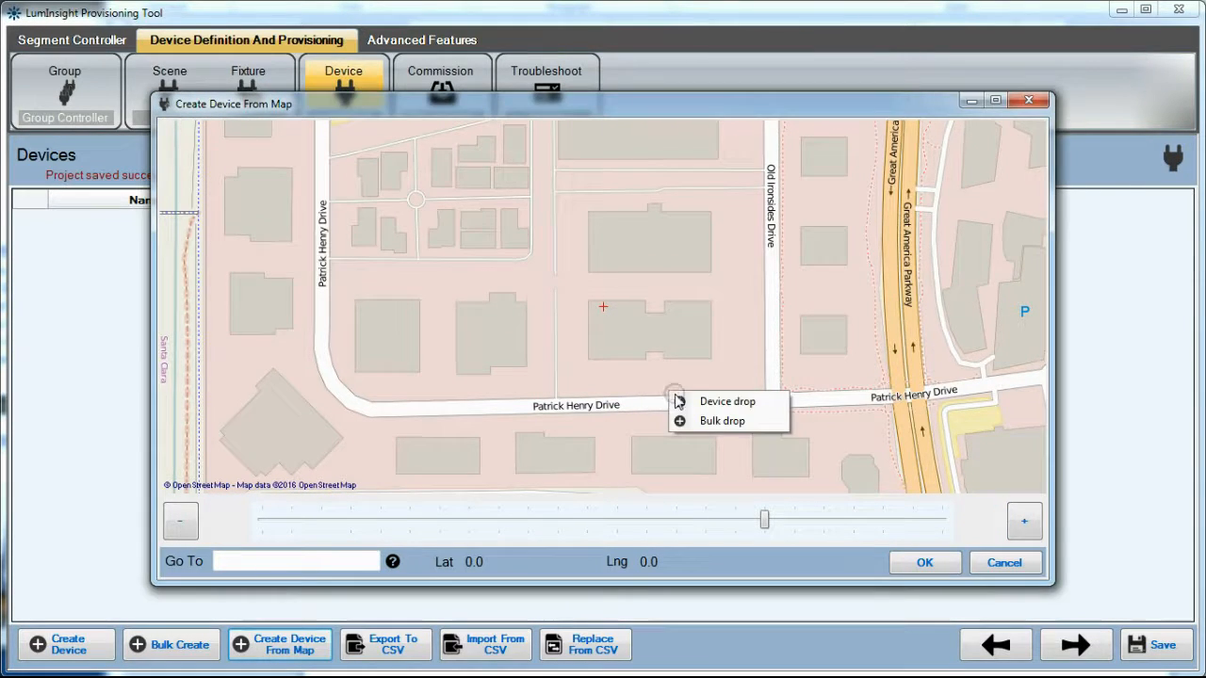
{"action": "left_click", "coordinate": [711, 422]}
Configure the bulk drop with definition SingleHead, name LS, count 4, group controller South Group and scene Setback75.
{"action": "left_click", "coordinate": [567, 270]}
{"action": "left_click", "coordinate": [567, 304]}
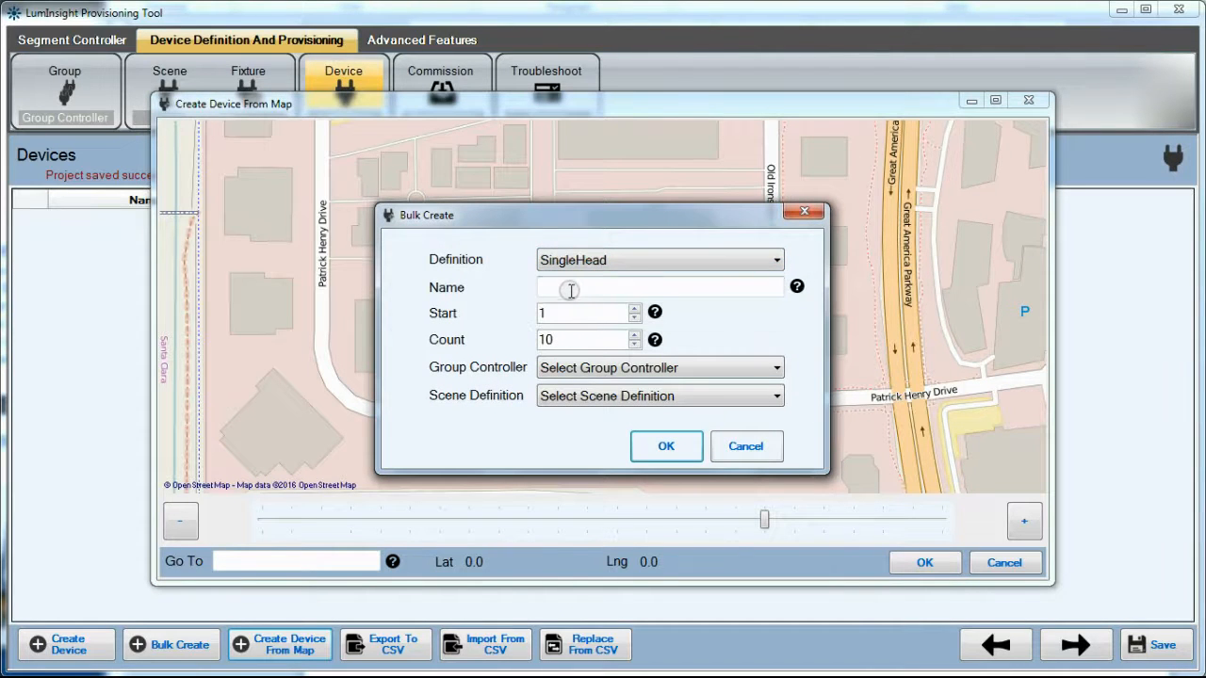
{"action": "left_click", "coordinate": [571, 287]}
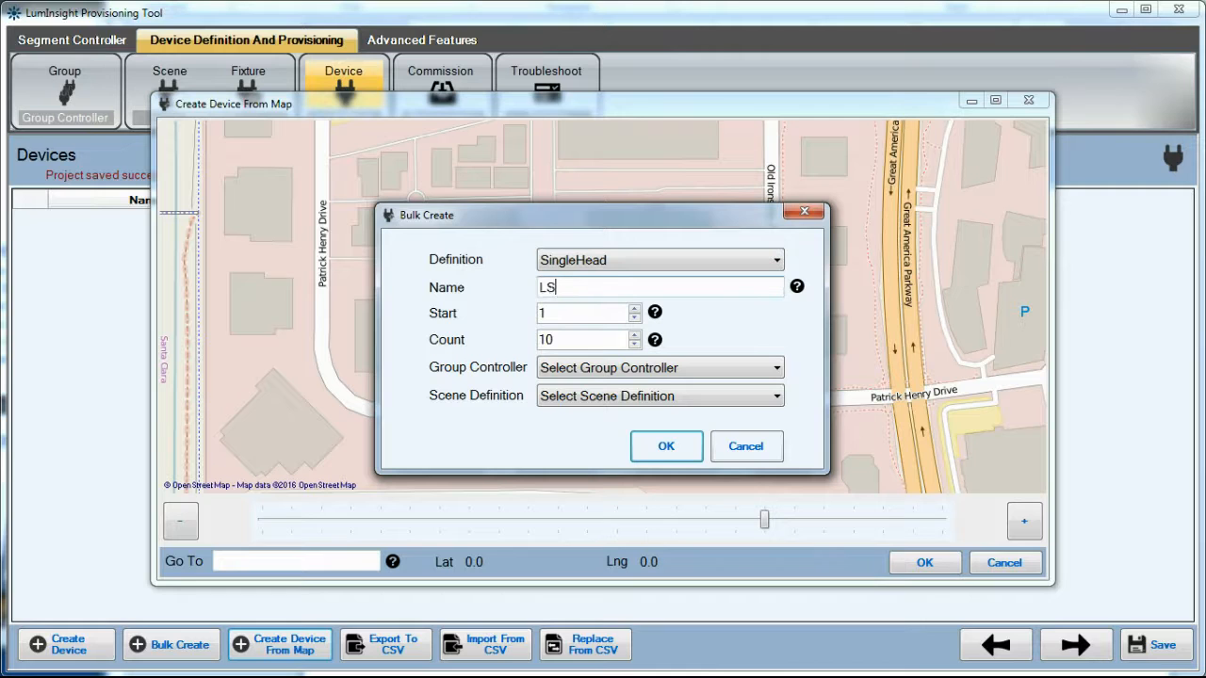
{"action": "left_click", "coordinate": [576, 337]}
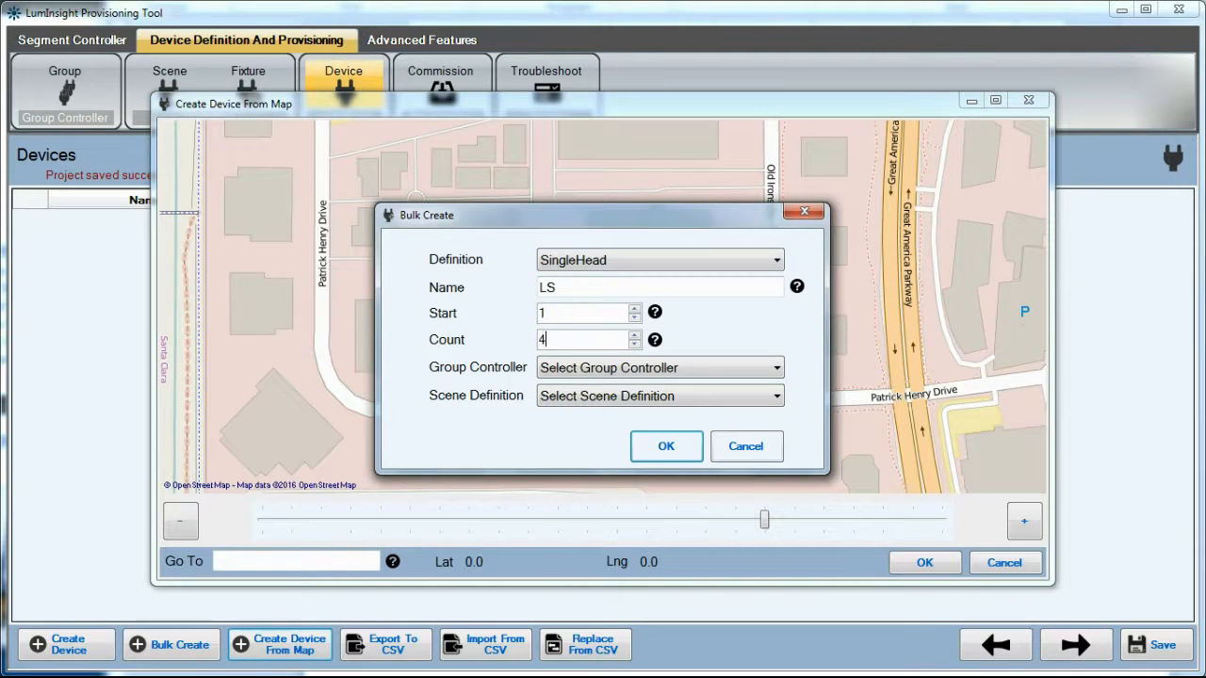
{"action": "left_click", "coordinate": [607, 367]}
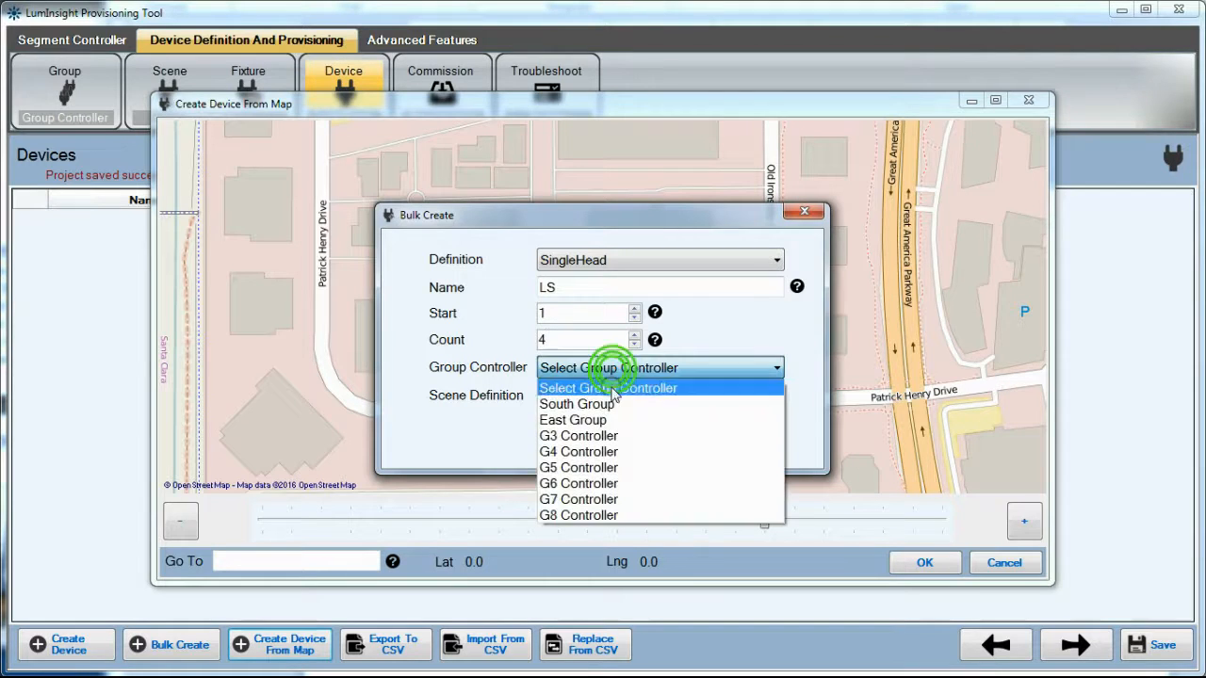
{"action": "left_click", "coordinate": [576, 405]}
{"action": "left_click", "coordinate": [573, 395]}
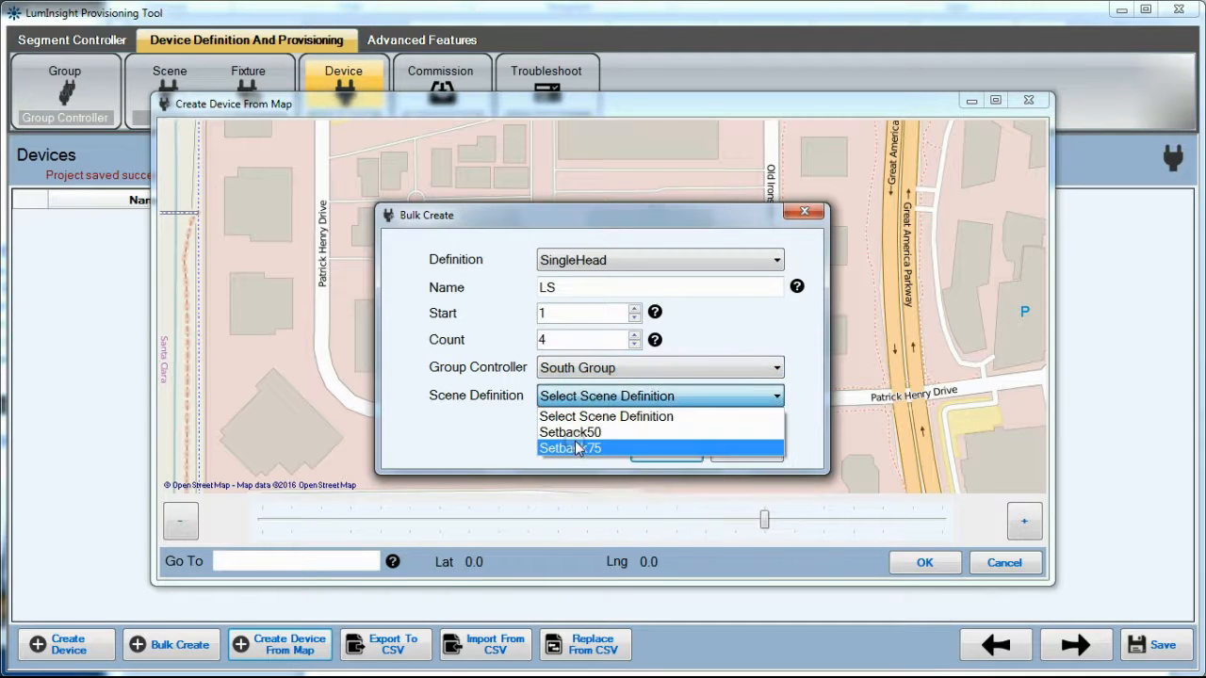
{"action": "left_click", "coordinate": [577, 449]}
{"action": "left_click", "coordinate": [655, 447]}
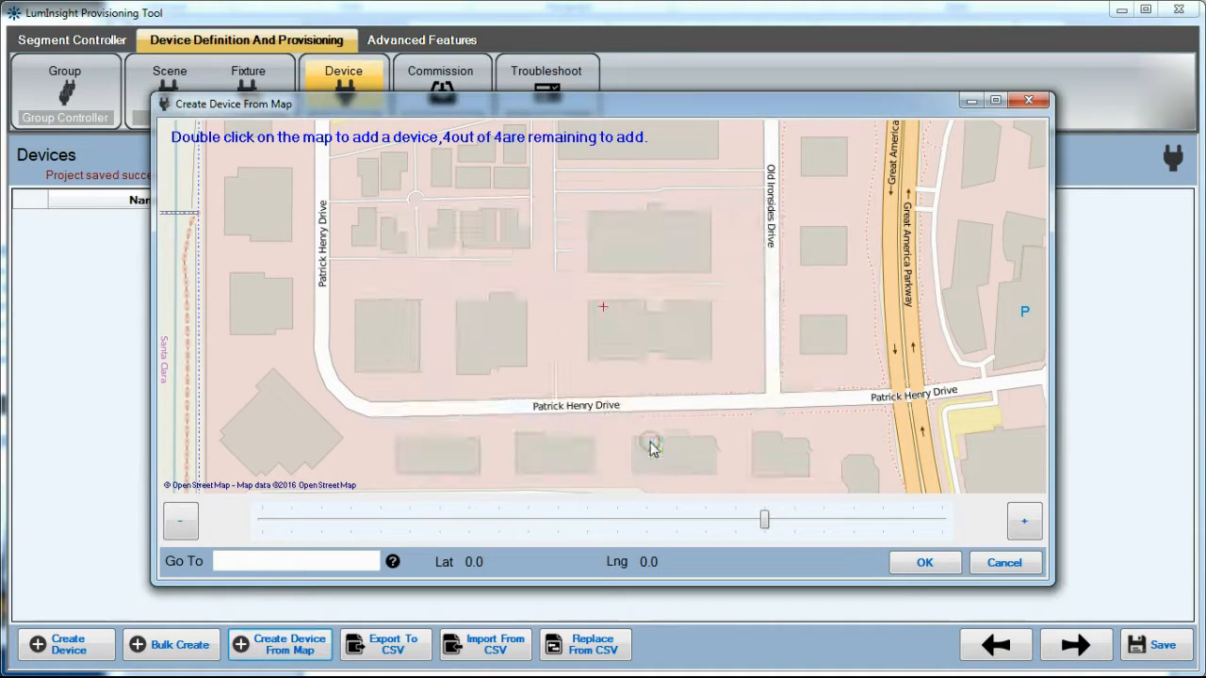
Place the four LS devices in a row along the north side of Patrick Henry Drive and add them to the device list.
{"action": "double_click", "coordinate": [665, 390]}
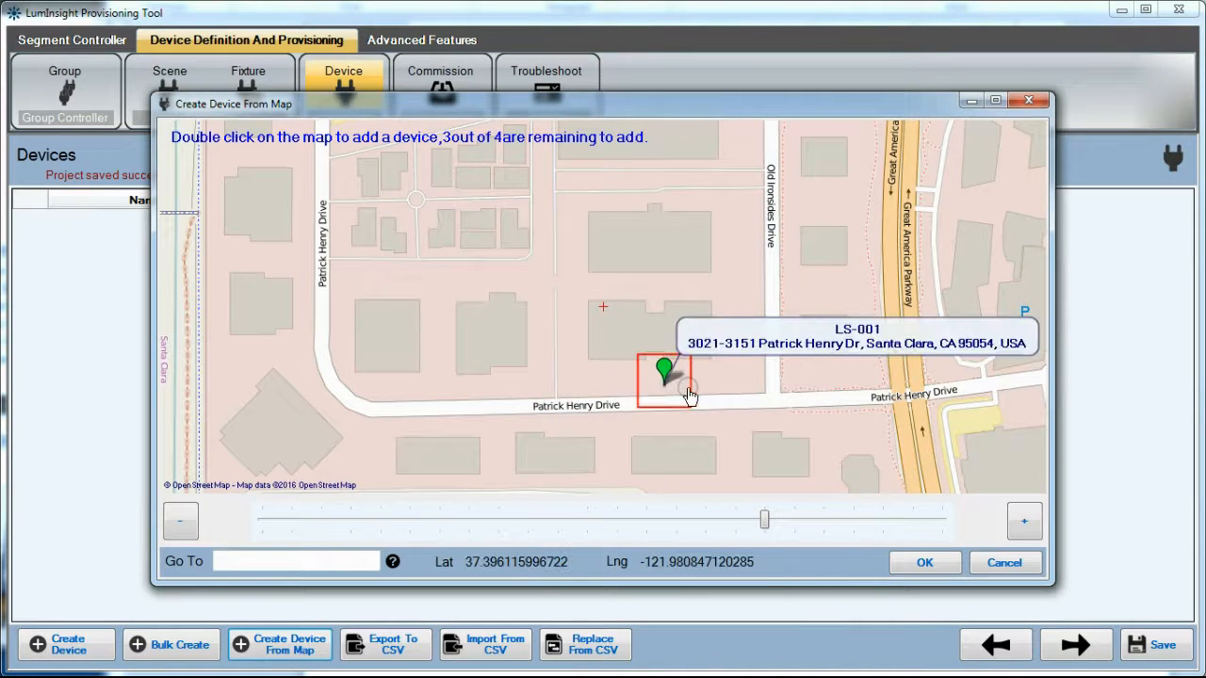
{"action": "double_click", "coordinate": [689, 394]}
{"action": "double_click", "coordinate": [707, 392]}
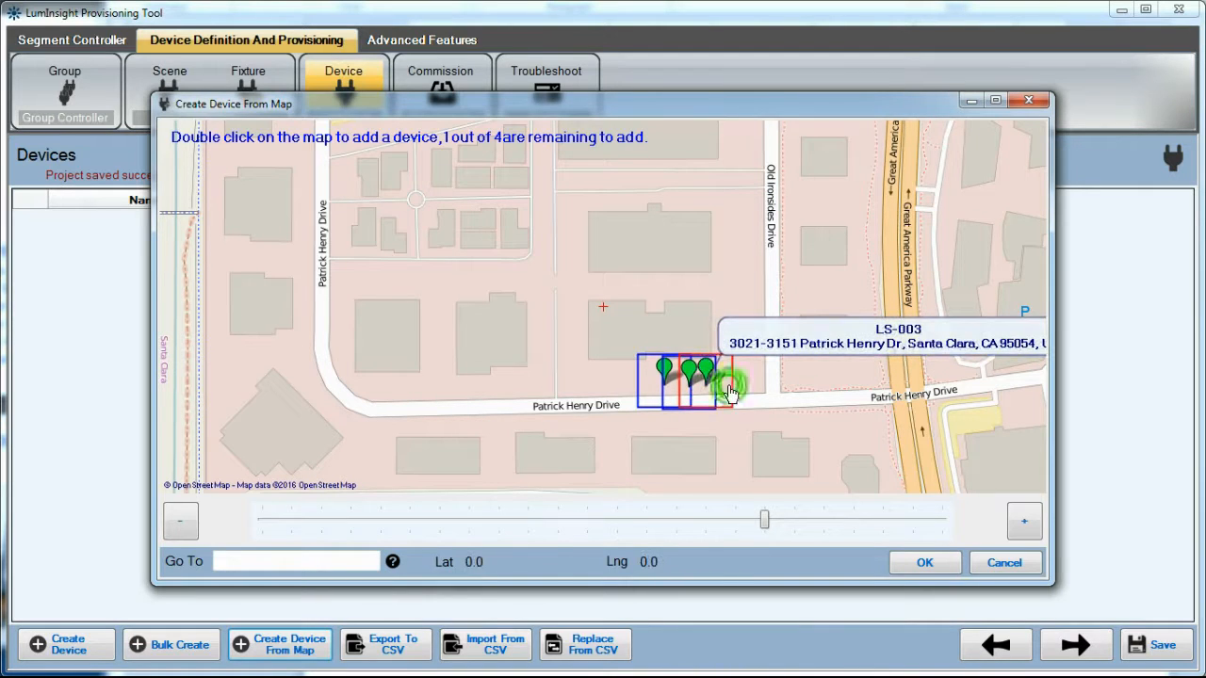
{"action": "double_click", "coordinate": [731, 392]}
{"action": "left_click", "coordinate": [924, 563]}
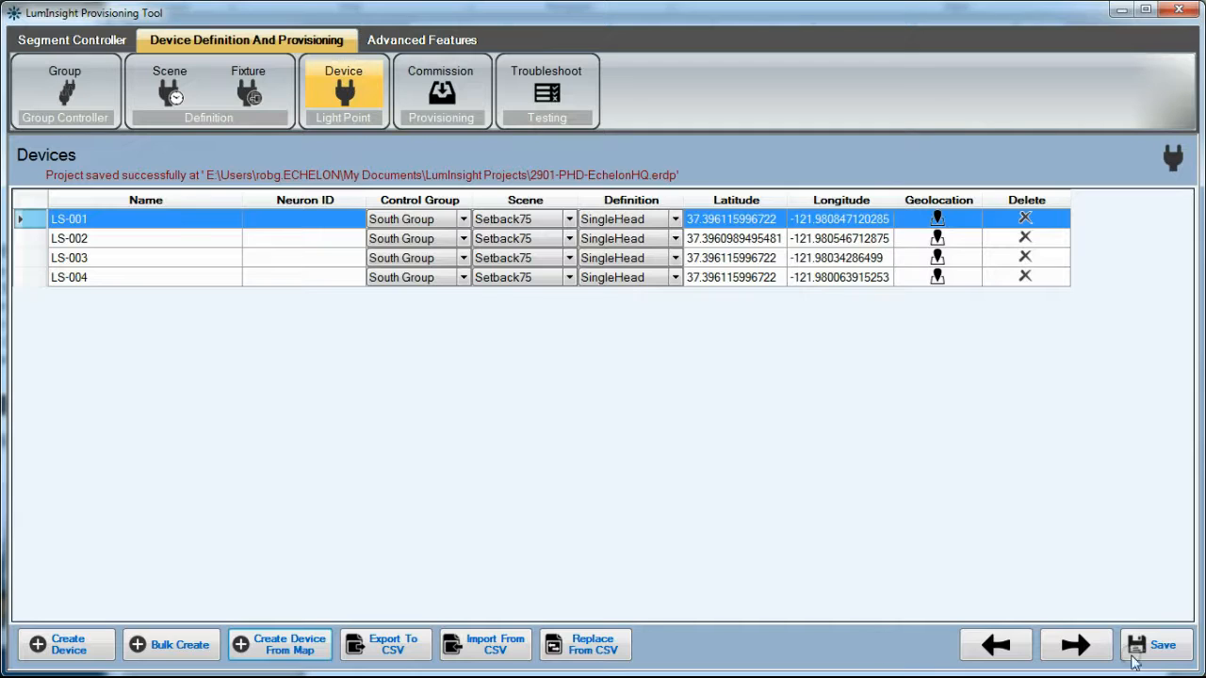
Start another bulk drop on the map beside Old Ironsides Drive.
{"action": "left_click", "coordinate": [280, 644]}
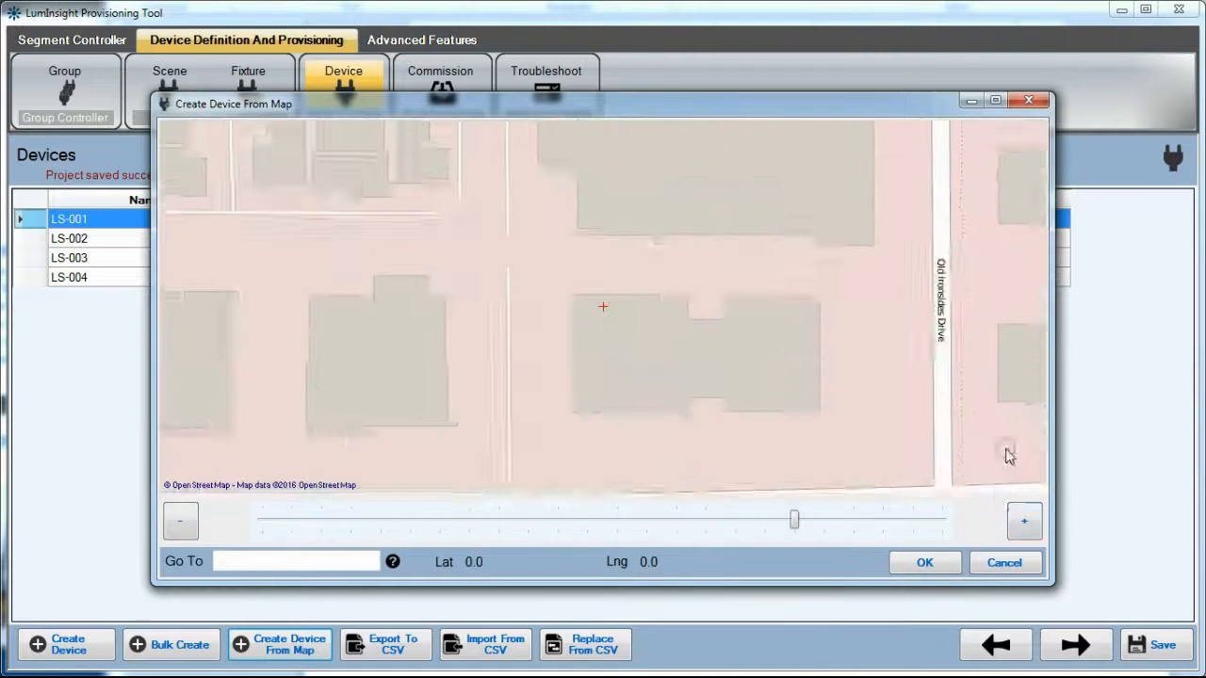
{"action": "left_click_drag", "start_coordinate": [956, 460], "coordinate": [748, 457]}
{"action": "right_click", "coordinate": [655, 282]}
{"action": "left_click", "coordinate": [702, 322]}
Configure the bulk drop with definition Dualhead, name LE, count 3, group controller East Group and scene Setback75.
{"action": "left_click", "coordinate": [659, 260]}
{"action": "left_click", "coordinate": [599, 292]}
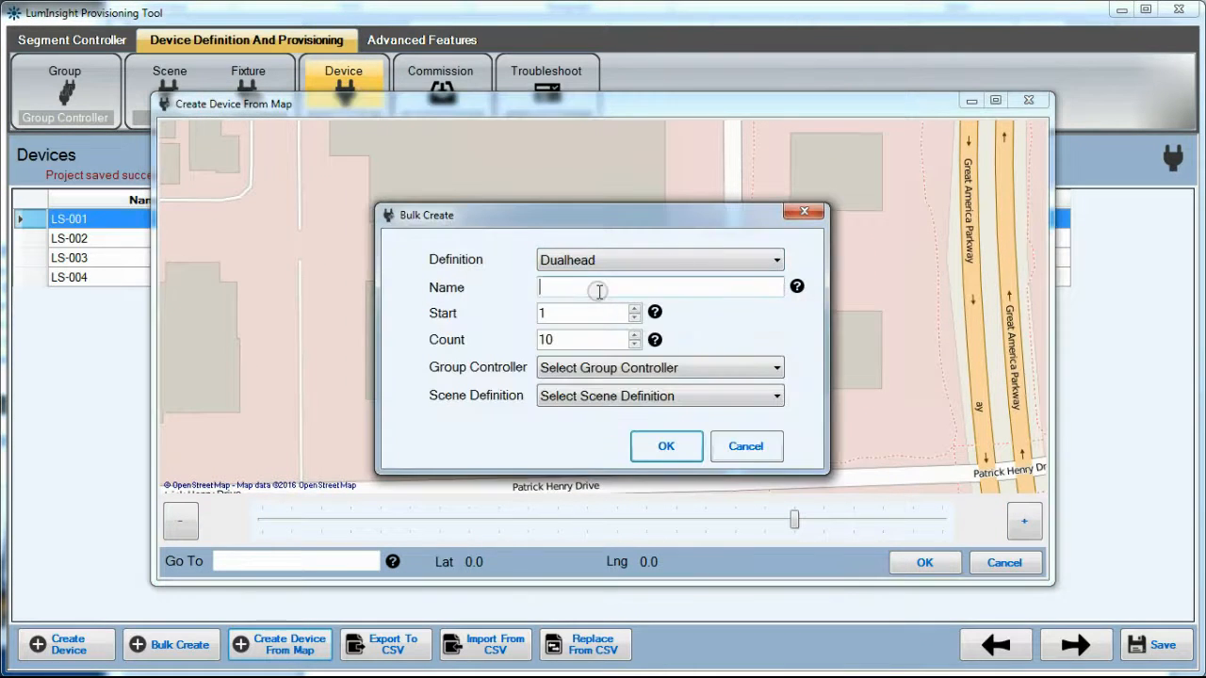
{"action": "type", "text": "LE"}
{"action": "double_click", "coordinate": [565, 337]}
{"action": "type", "text": "3"}
{"action": "left_click", "coordinate": [660, 368]}
{"action": "left_click", "coordinate": [584, 399]}
{"action": "left_click", "coordinate": [659, 396]}
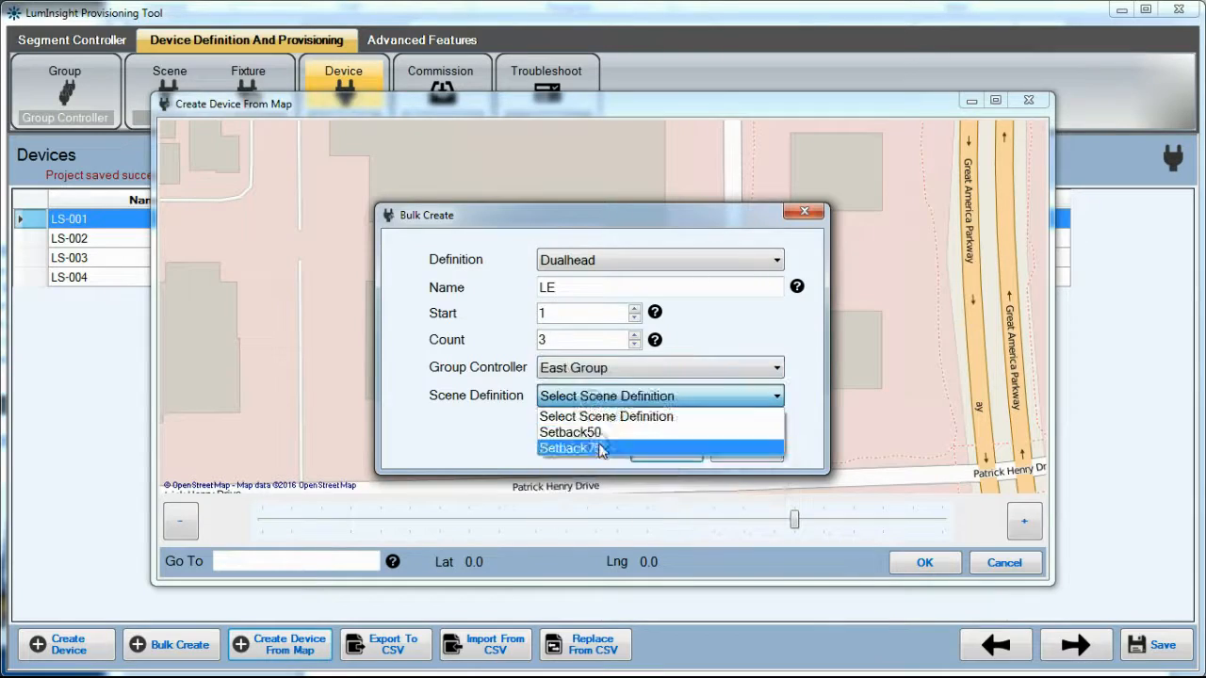
{"action": "left_click", "coordinate": [584, 428]}
{"action": "left_click", "coordinate": [666, 446]}
Place the three LE devices in a north-south line along the west side of Old Ironsides Drive.
{"action": "double_click", "coordinate": [672, 292]}
{"action": "double_click", "coordinate": [671, 344]}
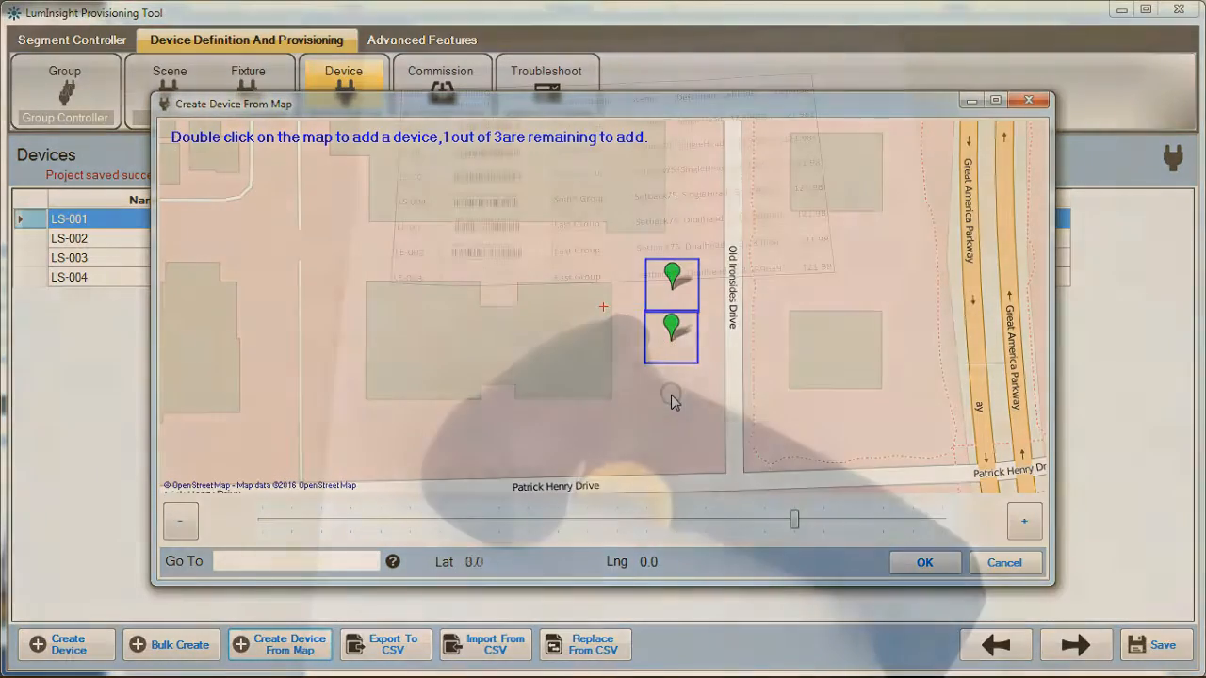
{"action": "double_click", "coordinate": [672, 396]}
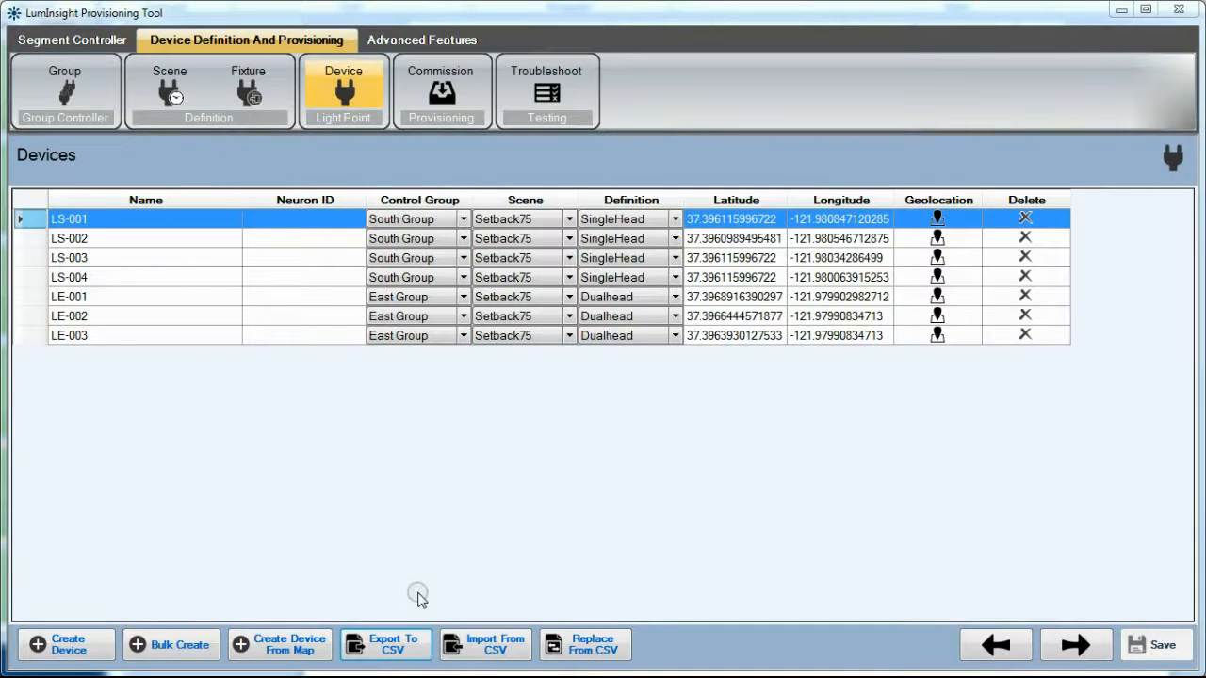
Export the device list to a CSV file named PHD_DevicesX in the LumInsight Projects folder.
{"action": "left_click", "coordinate": [385, 646]}
{"action": "type", "text": "PHD_Dev"}
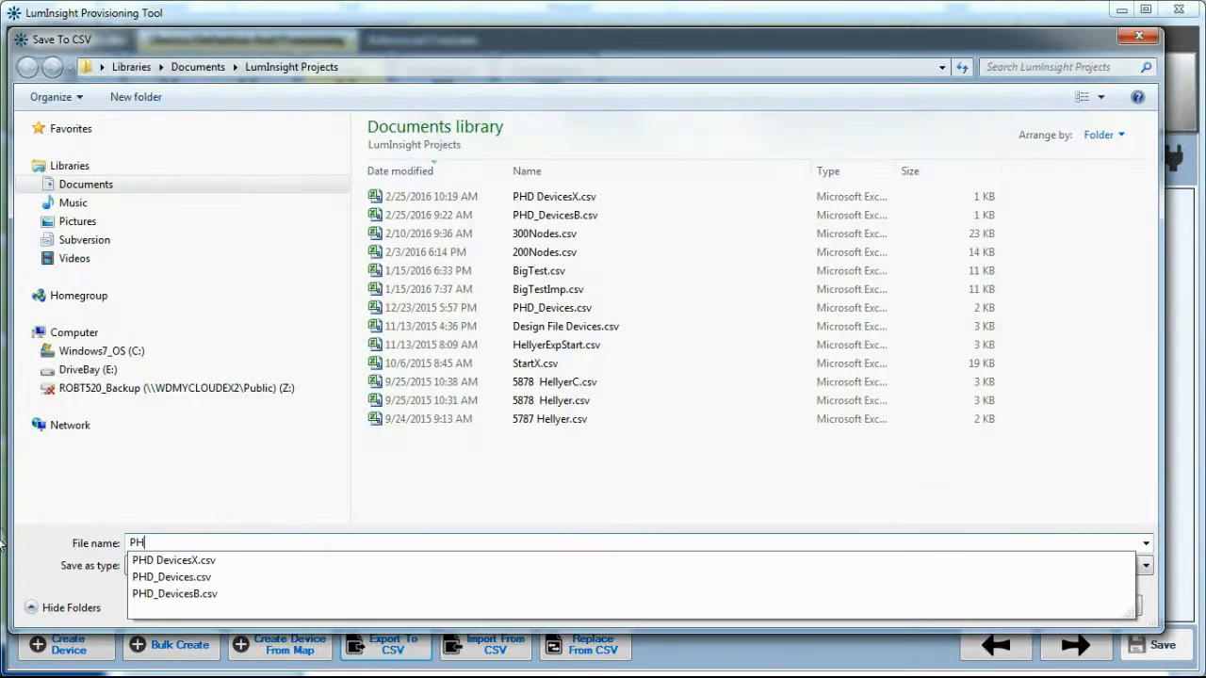
{"action": "type", "text": "ices3"}
{"action": "key", "text": "Return"}
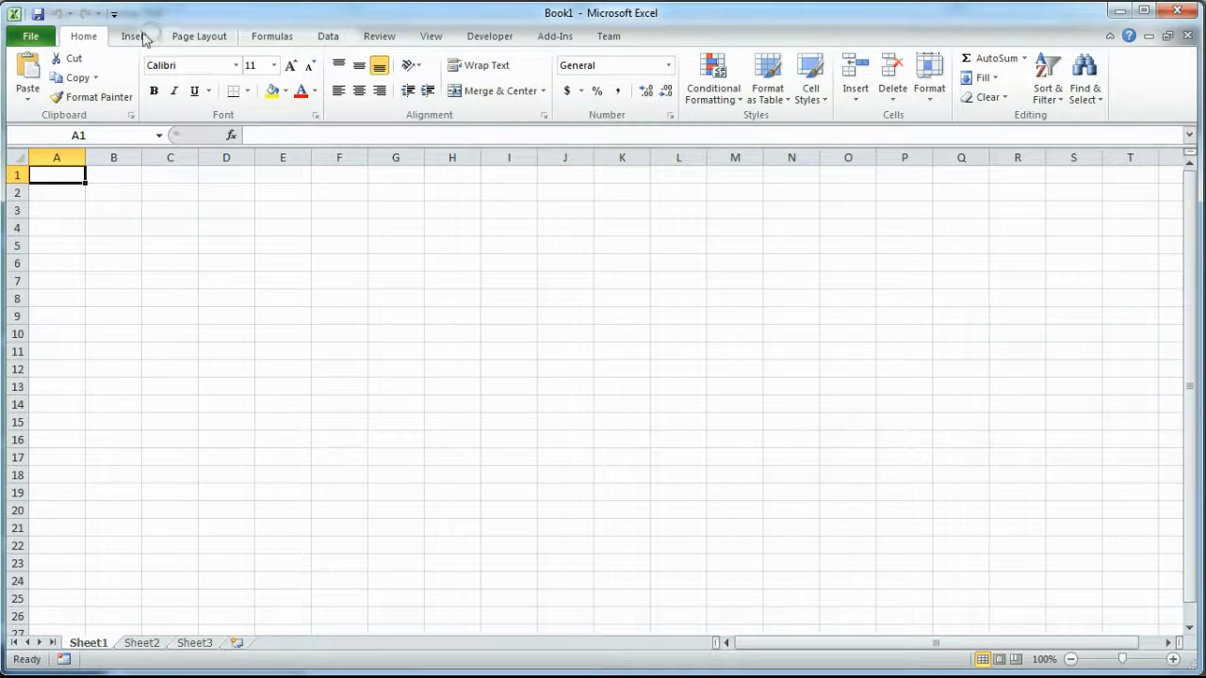
Switch to Excel and create a new workbook from the Job Site Worksheet template.
{"action": "left_click", "coordinate": [40, 38]}
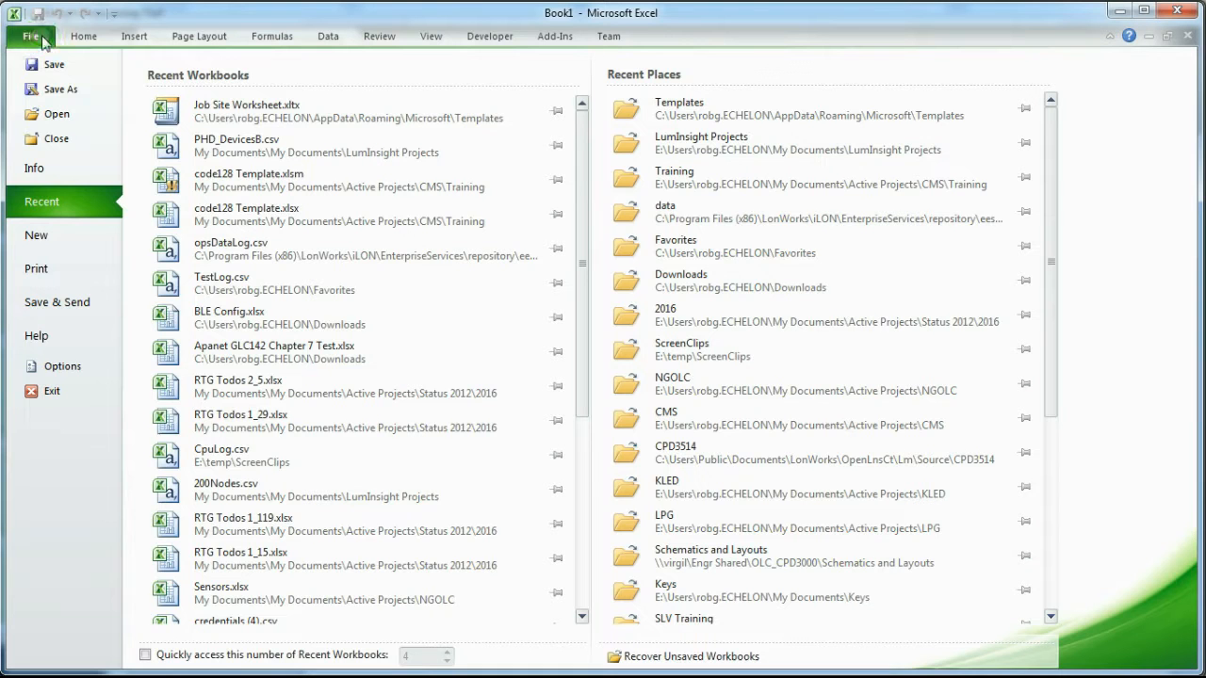
{"action": "left_click", "coordinate": [41, 235]}
{"action": "left_click", "coordinate": [407, 170]}
{"action": "left_click", "coordinate": [390, 266]}
{"action": "left_click", "coordinate": [735, 479]}
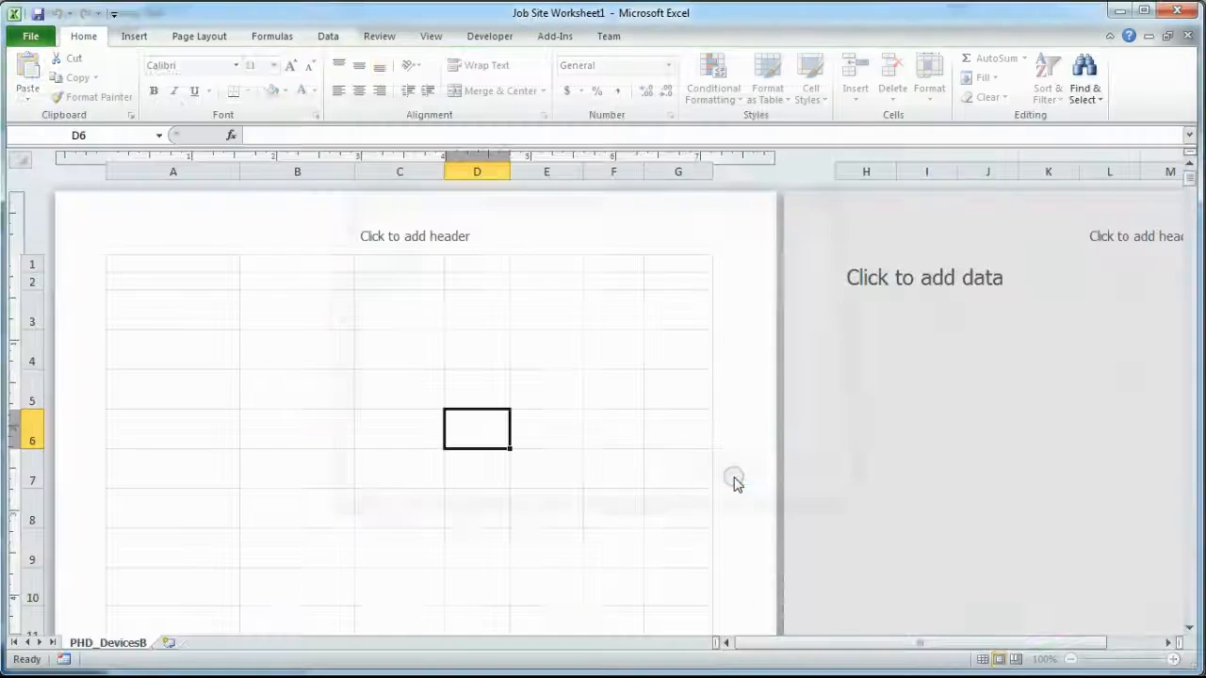
Start a text import of PHD_DevicesX.csv with cell A1 as the destination.
{"action": "left_click", "coordinate": [172, 262]}
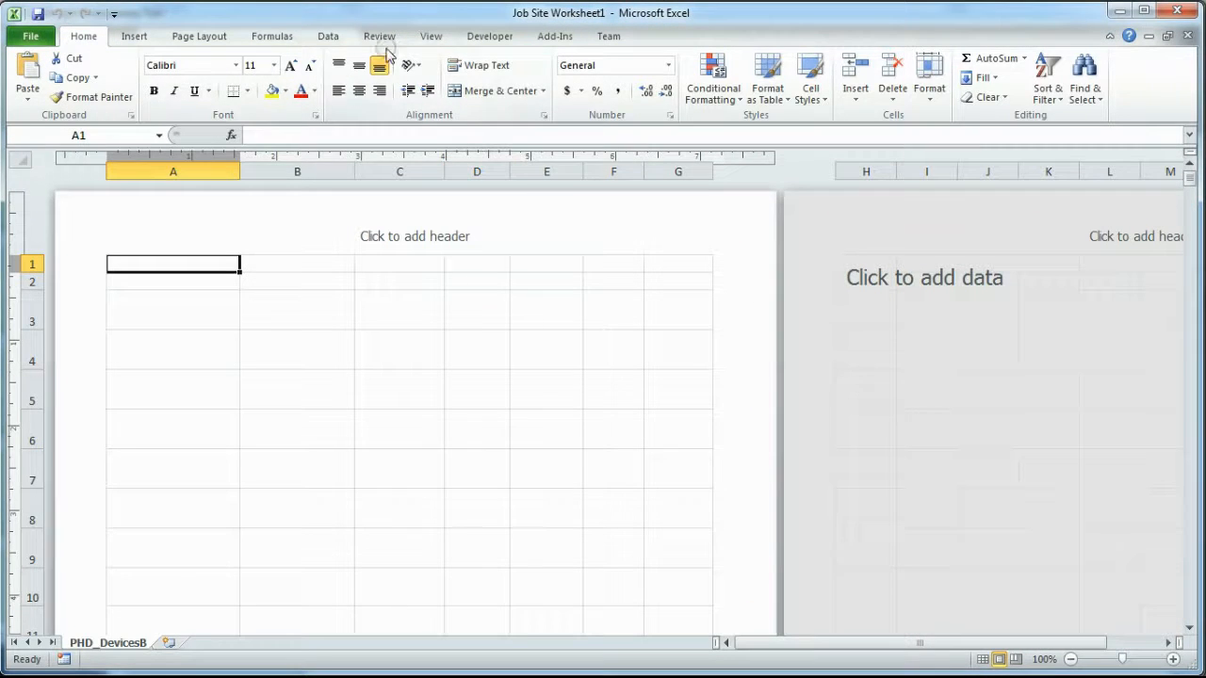
{"action": "left_click", "coordinate": [330, 36]}
{"action": "left_click", "coordinate": [98, 75]}
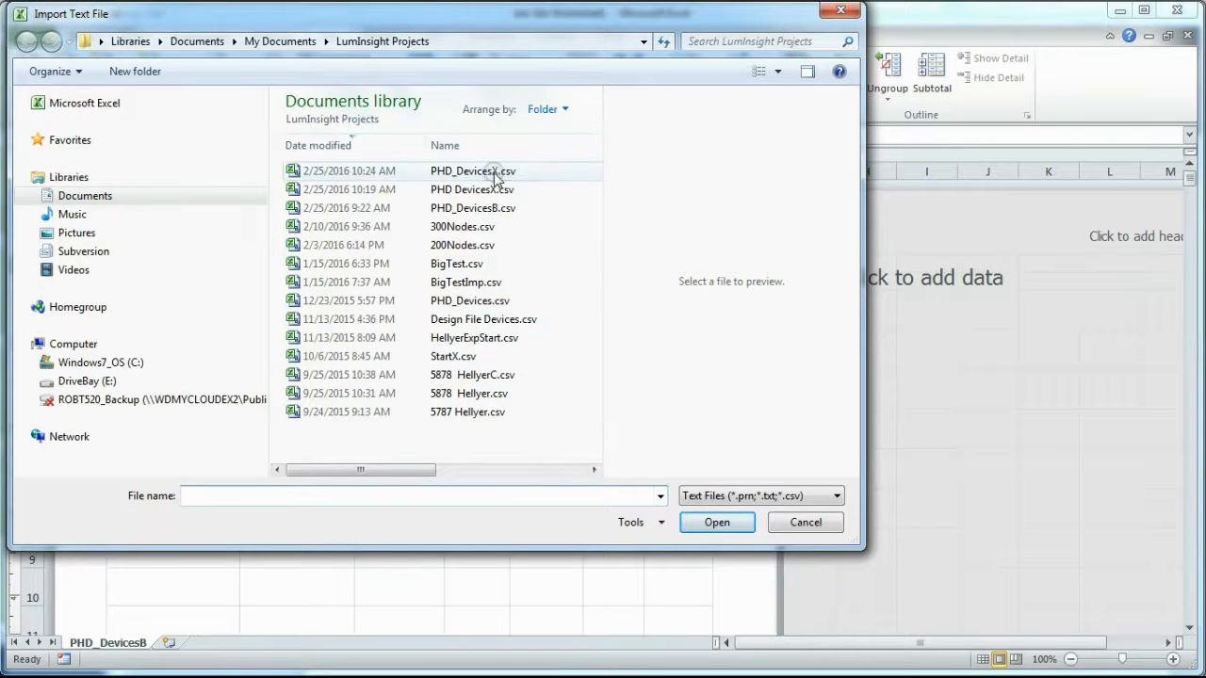
{"action": "left_click", "coordinate": [495, 177]}
{"action": "left_click", "coordinate": [707, 522]}
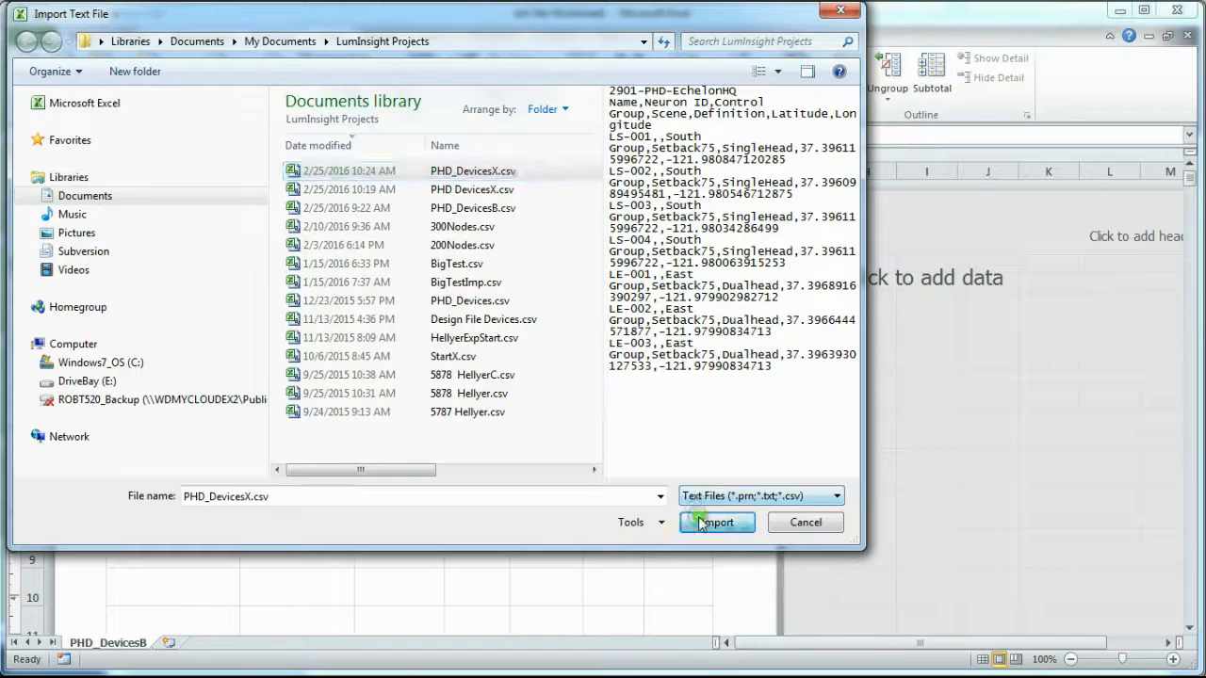
Import the file as delimited text with comma added as a delimiter, placing the data in the existing worksheet at $A$1.
{"action": "left_click_drag", "start_coordinate": [148, 235], "coordinate": [439, 234]}
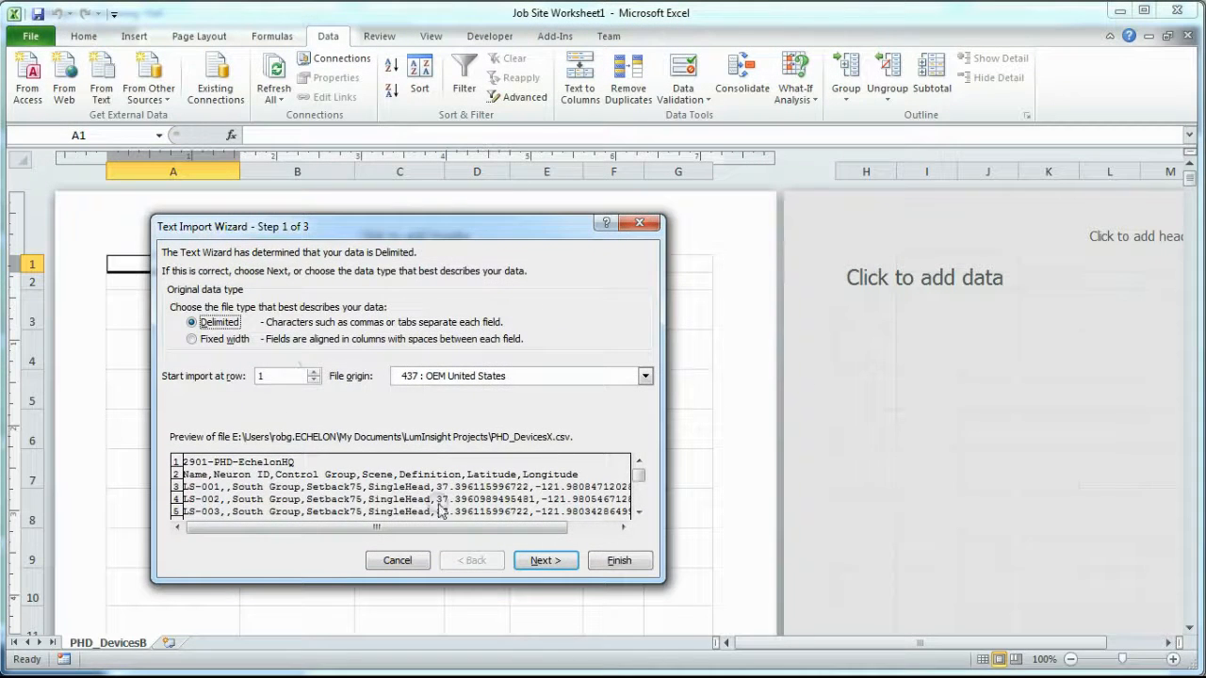
{"action": "left_click", "coordinate": [545, 562]}
{"action": "left_click", "coordinate": [199, 342]}
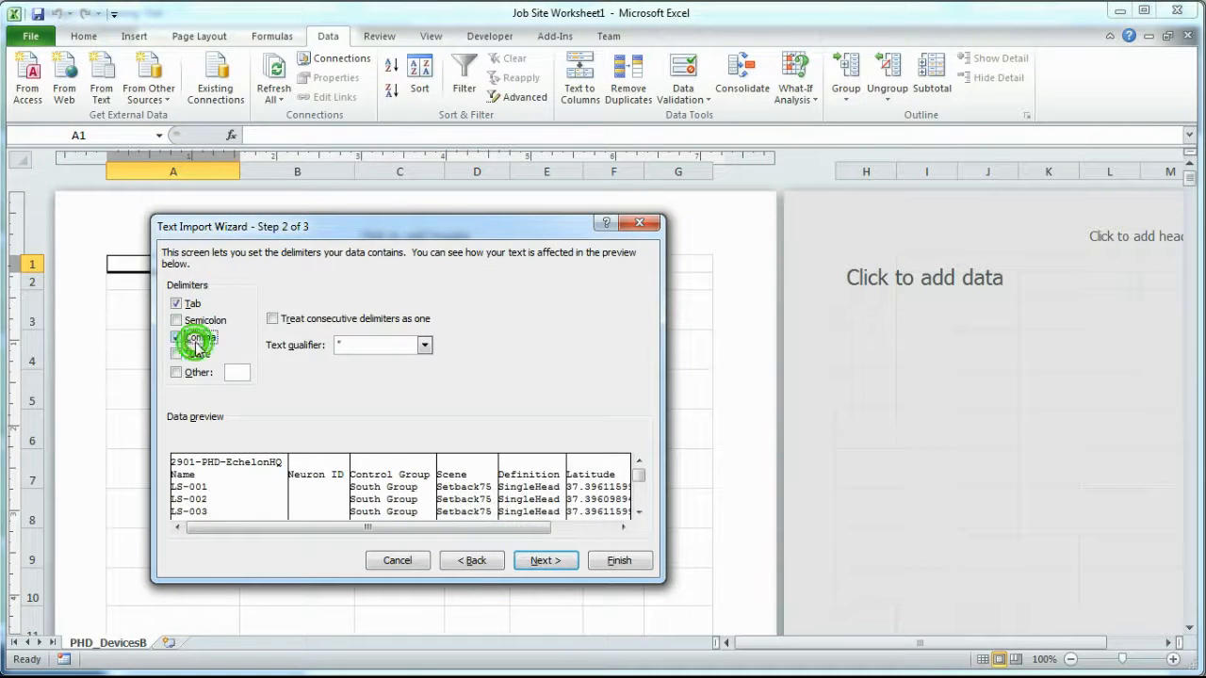
{"action": "left_click", "coordinate": [543, 561]}
{"action": "left_click", "coordinate": [598, 559]}
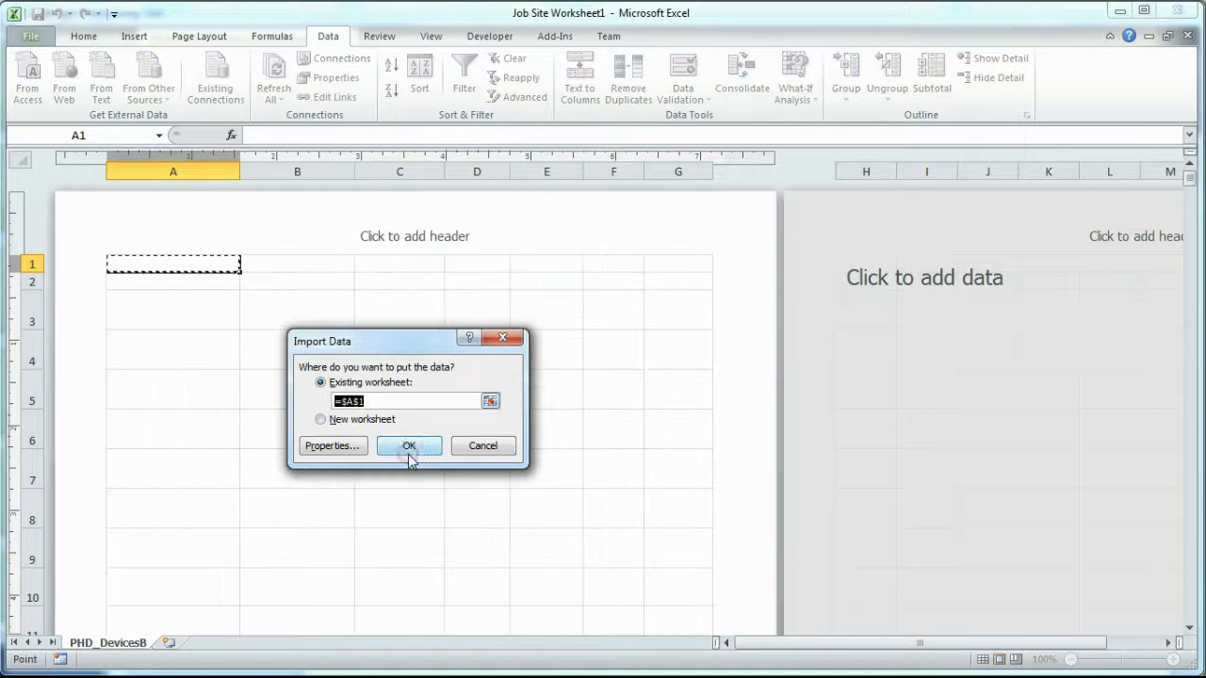
{"action": "left_click", "coordinate": [410, 447]}
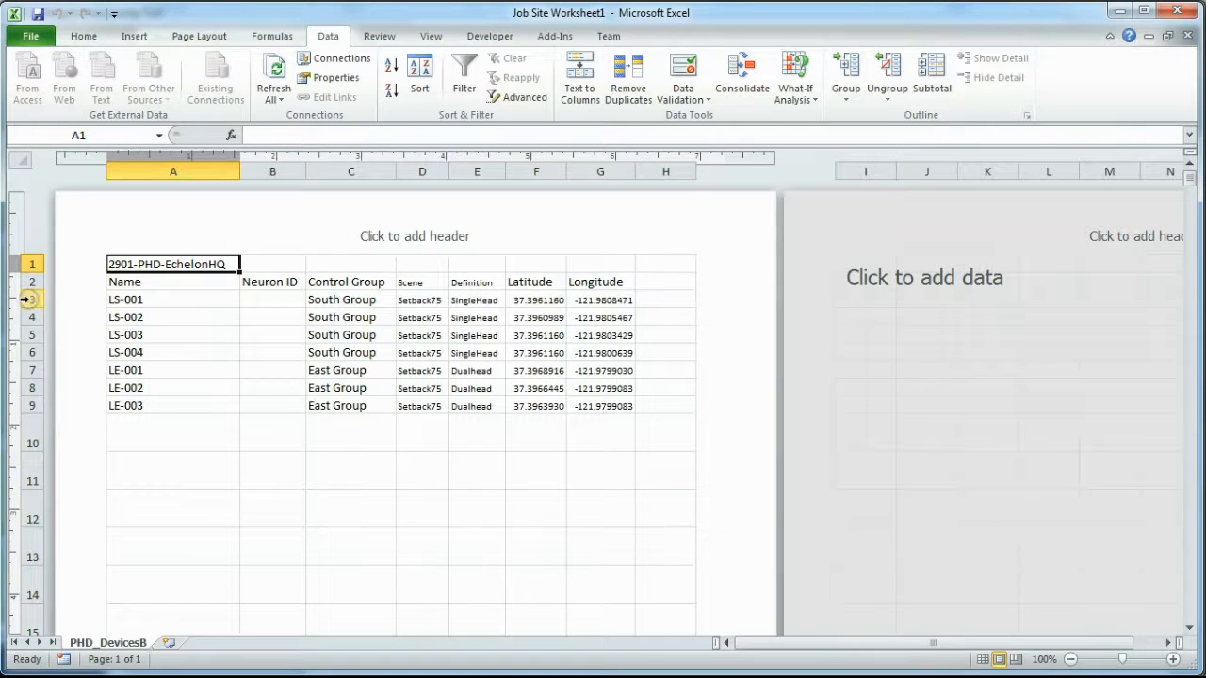
Increase the height of device rows 3 to 9 and open the print settings for the job site worksheet.
{"action": "left_click_drag", "start_coordinate": [31, 300], "coordinate": [34, 431]}
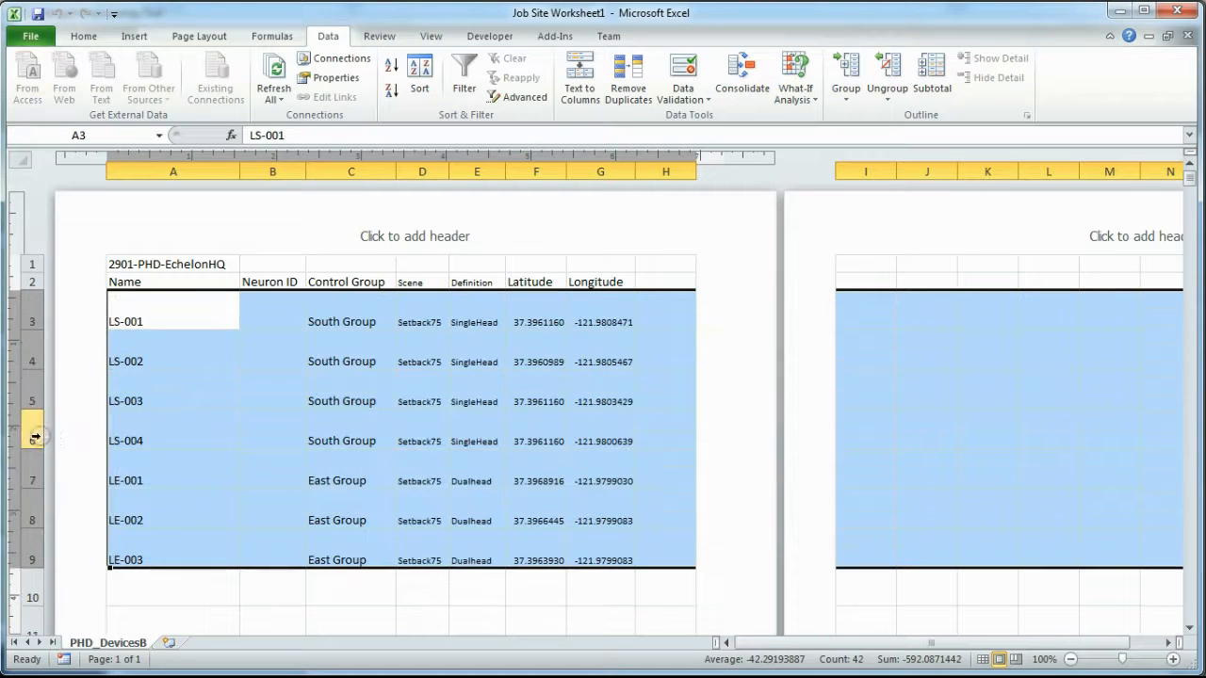
{"action": "left_click", "coordinate": [587, 608]}
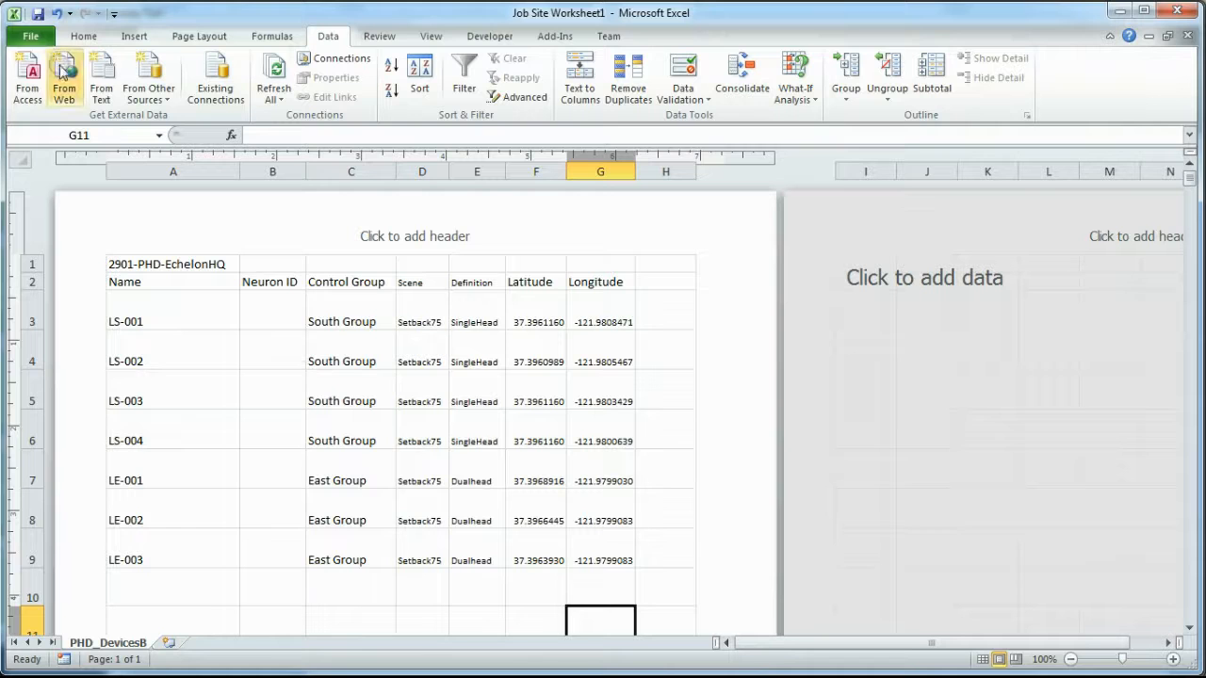
{"action": "left_click", "coordinate": [33, 36]}
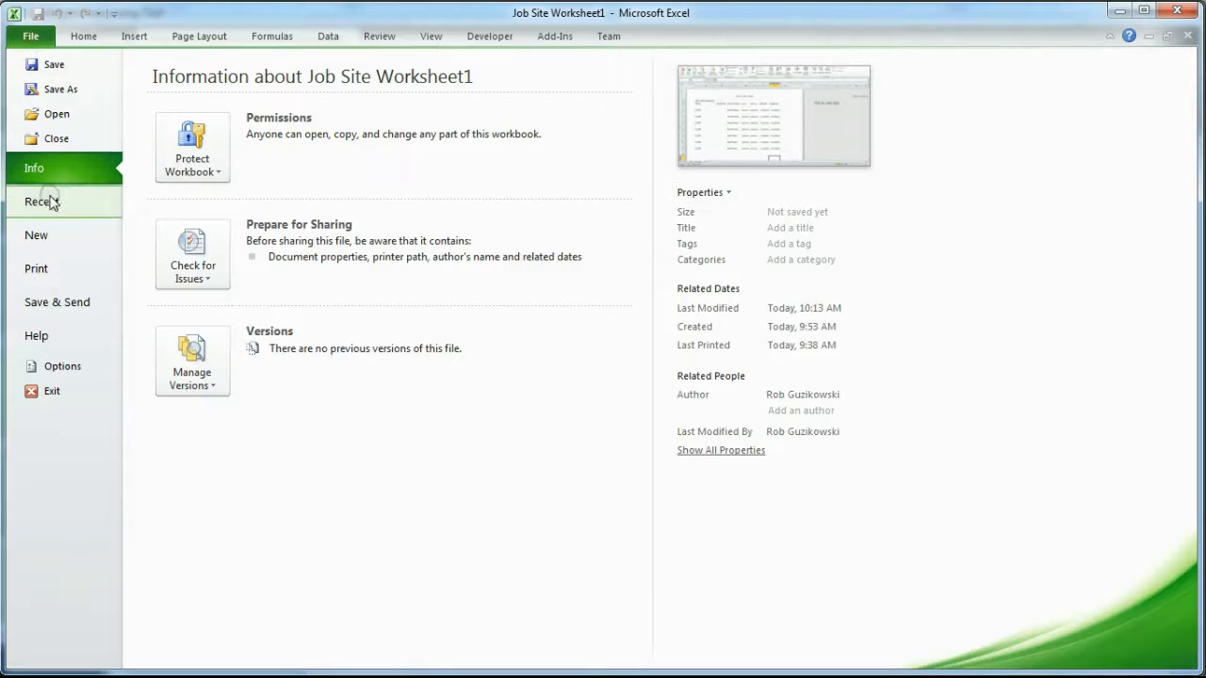
{"action": "left_click", "coordinate": [36, 269]}
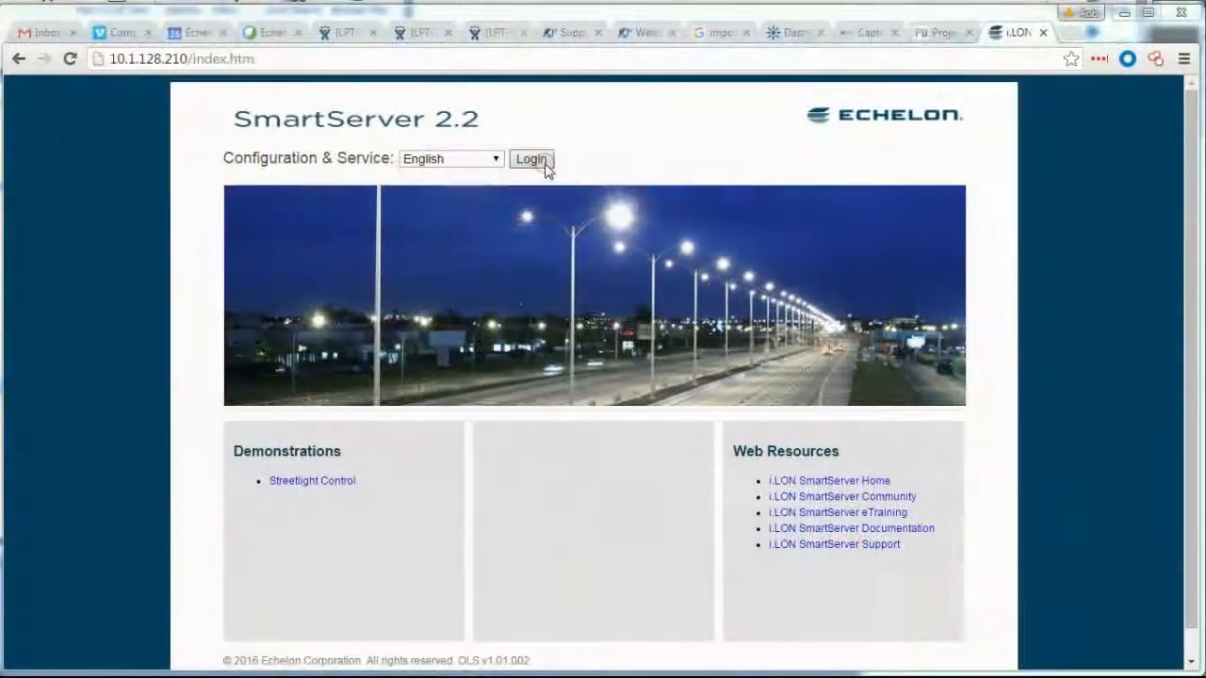
Switch to the browser, log in to the SmartServer at 10.1.128.210 and examine the LON and VirtCh branches of its network tree.
{"action": "left_click", "coordinate": [546, 163]}
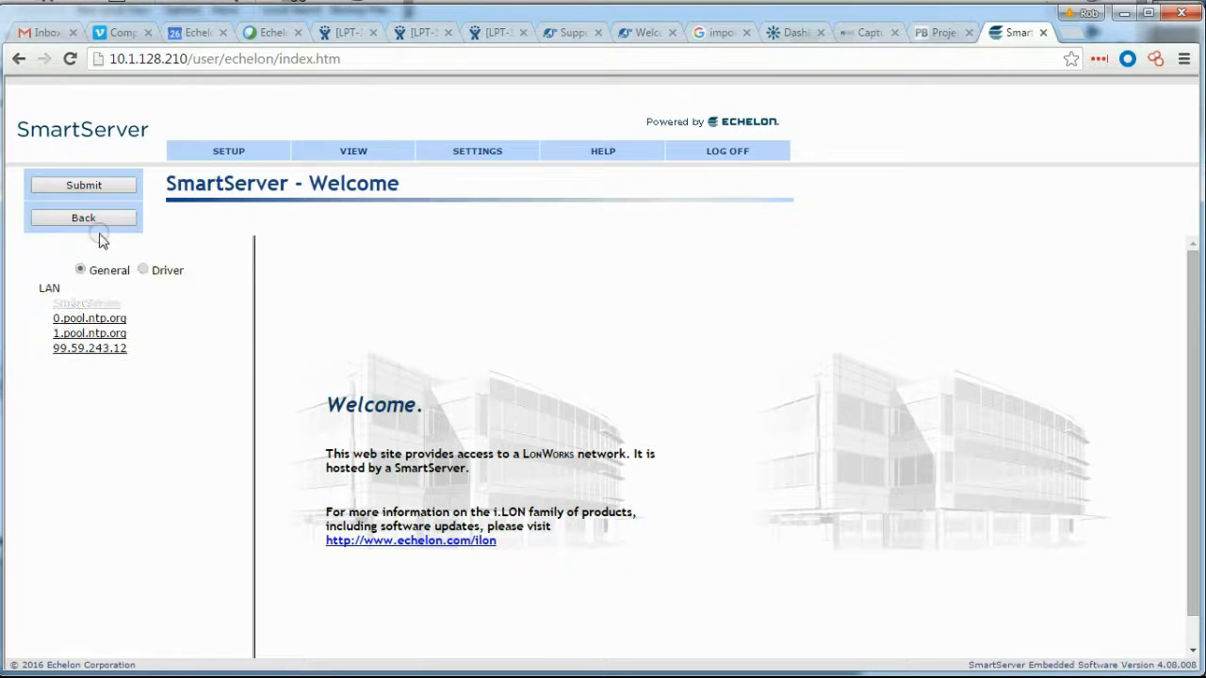
{"action": "left_click", "coordinate": [42, 334]}
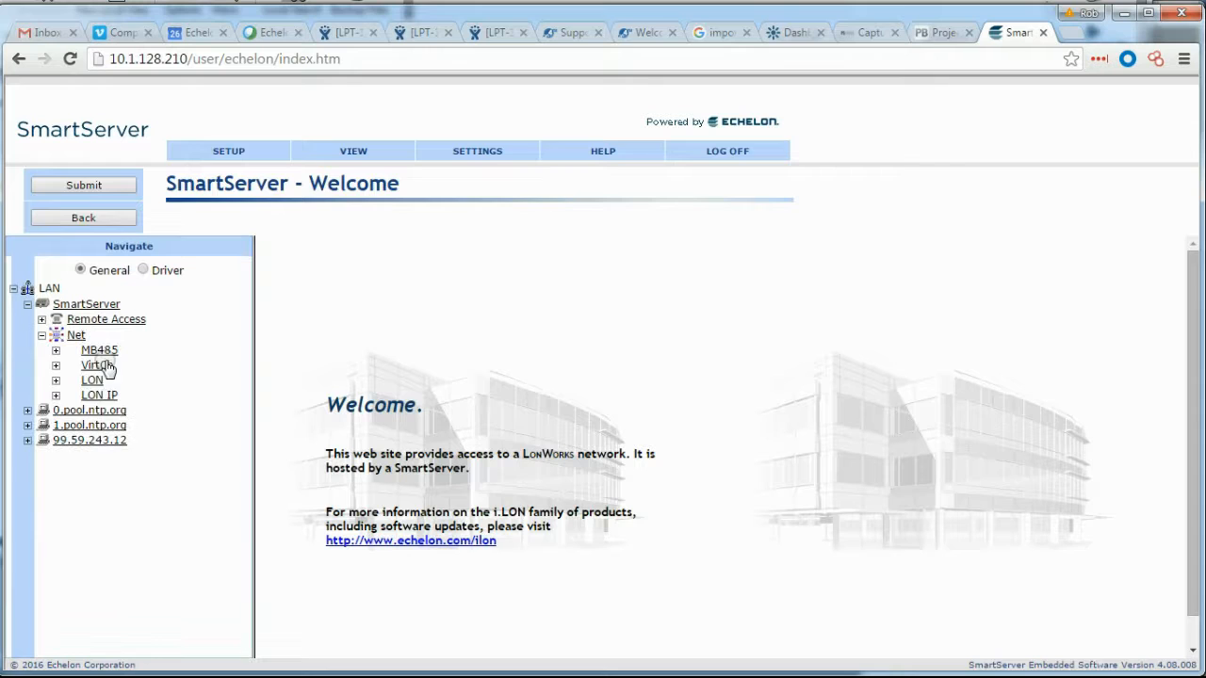
{"action": "left_click", "coordinate": [56, 381]}
{"action": "left_click", "coordinate": [70, 428]}
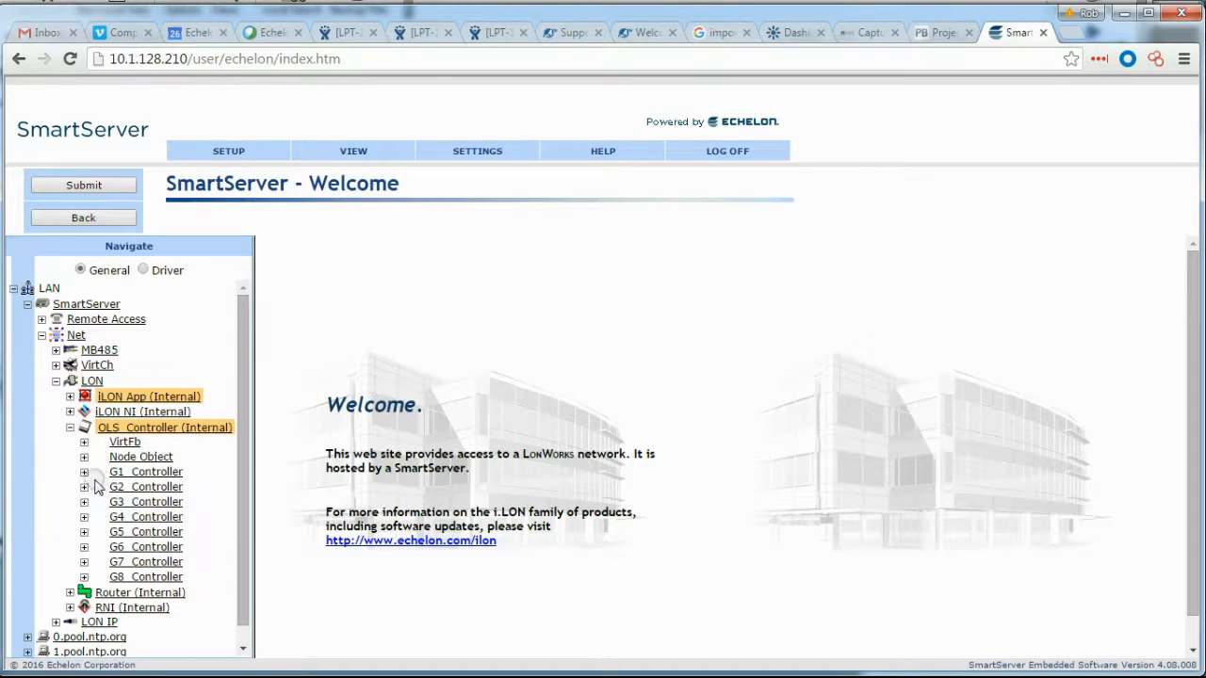
{"action": "left_click", "coordinate": [70, 397]}
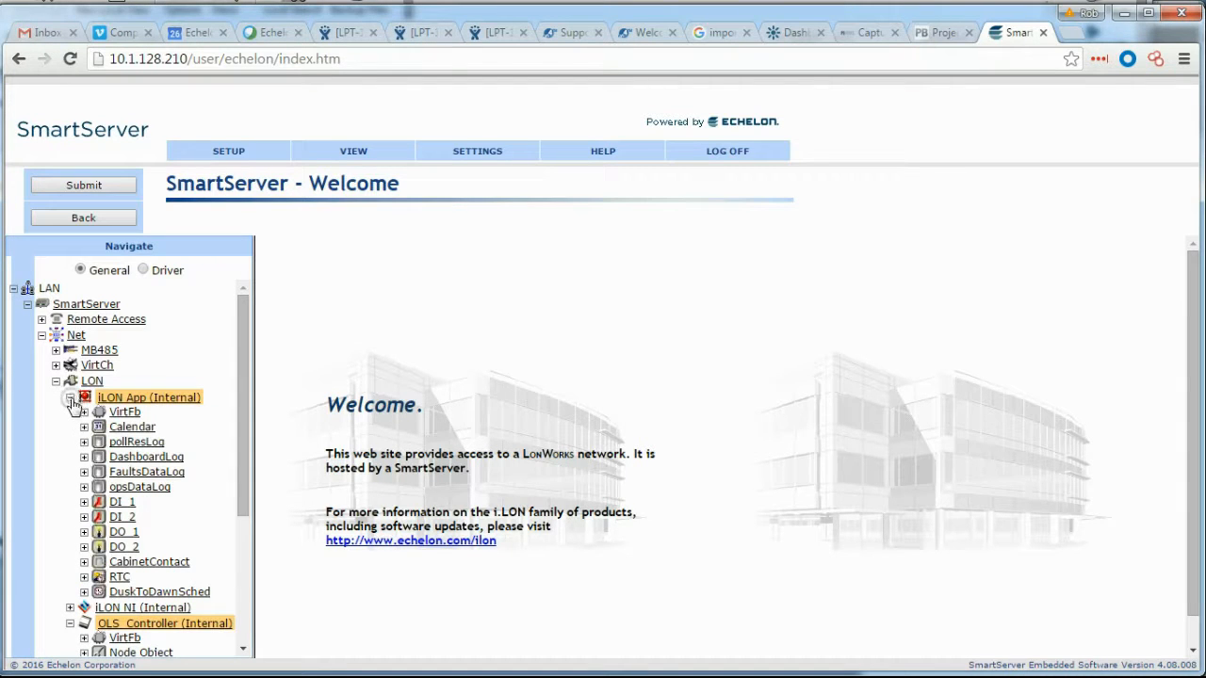
{"action": "left_click", "coordinate": [71, 398]}
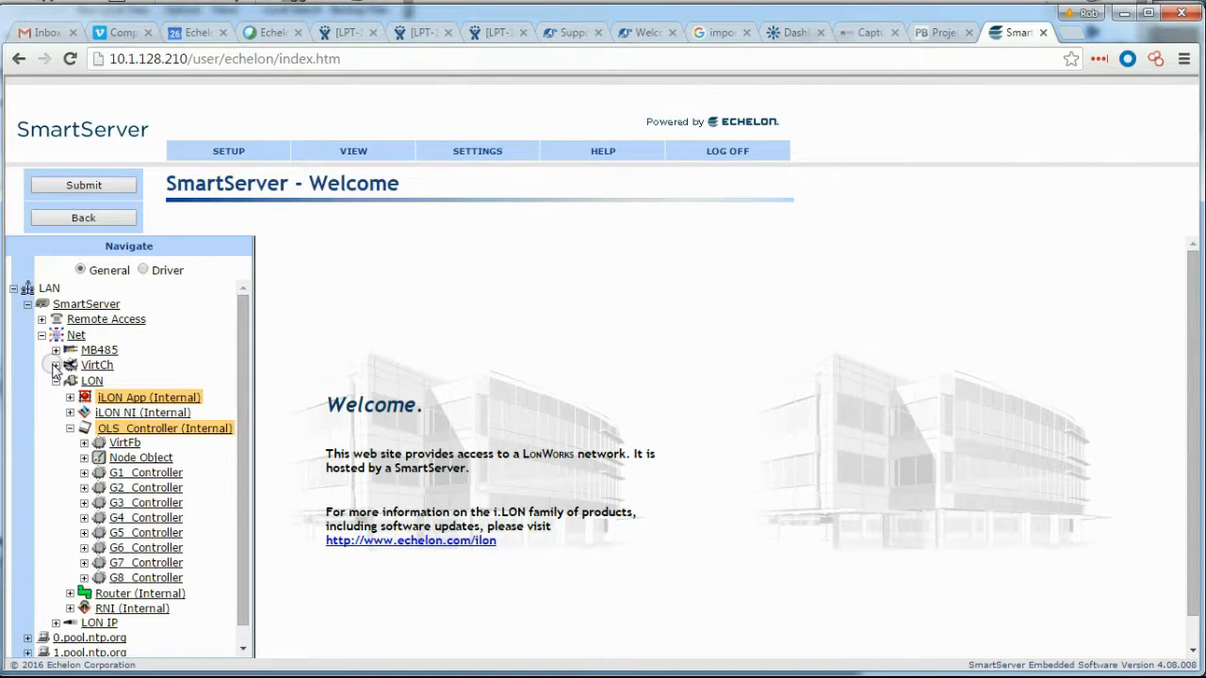
{"action": "left_click", "coordinate": [56, 366]}
{"action": "left_click", "coordinate": [70, 397]}
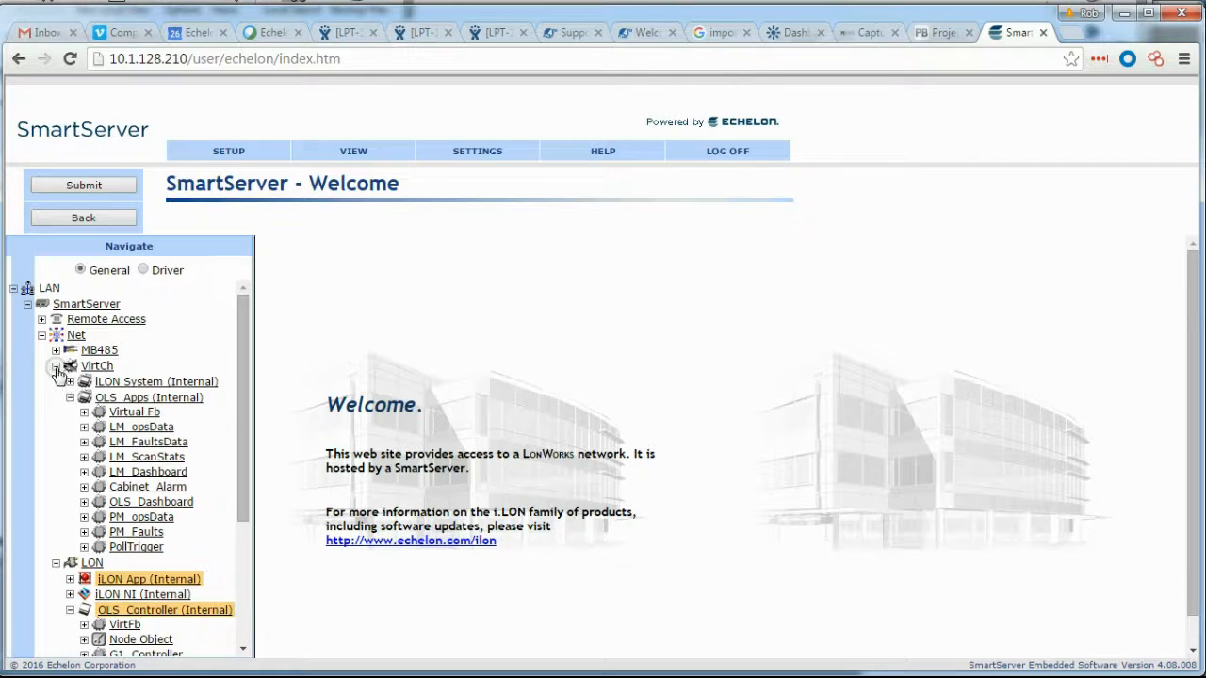
{"action": "left_click", "coordinate": [55, 365]}
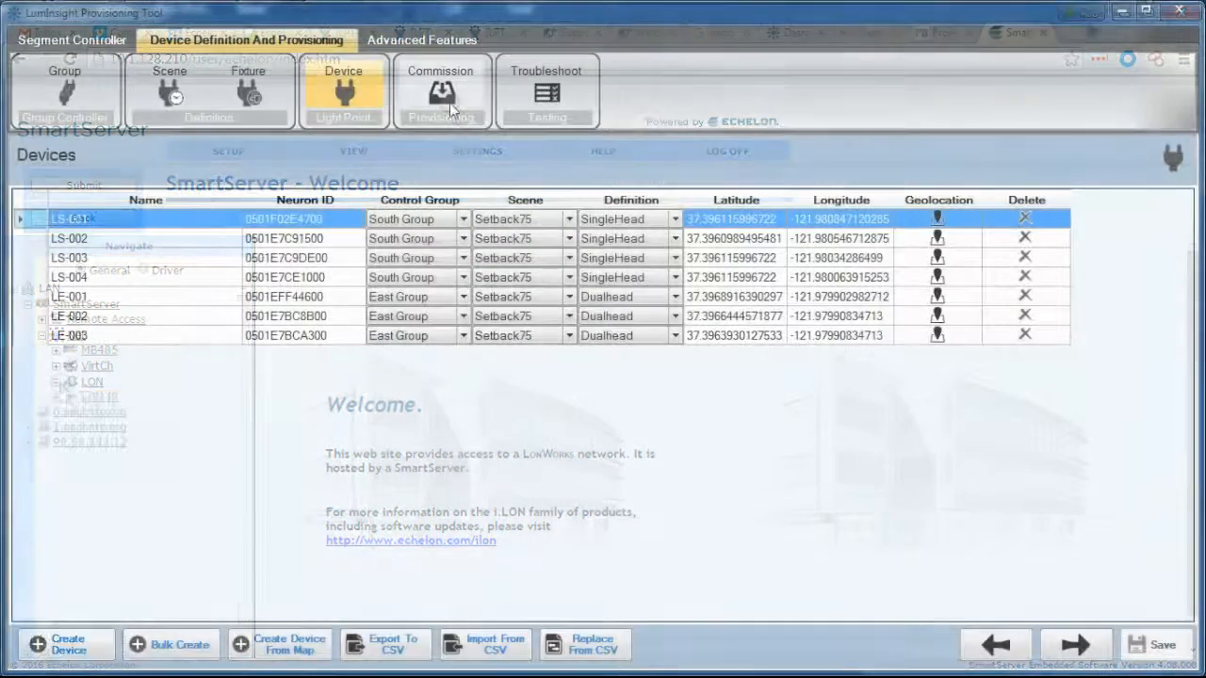
Switch to LumInsight Provisioning Tool, sync the project to the segment controller at host 10.1.128.210 and reboot the SmartServer.
{"action": "left_click", "coordinate": [440, 92]}
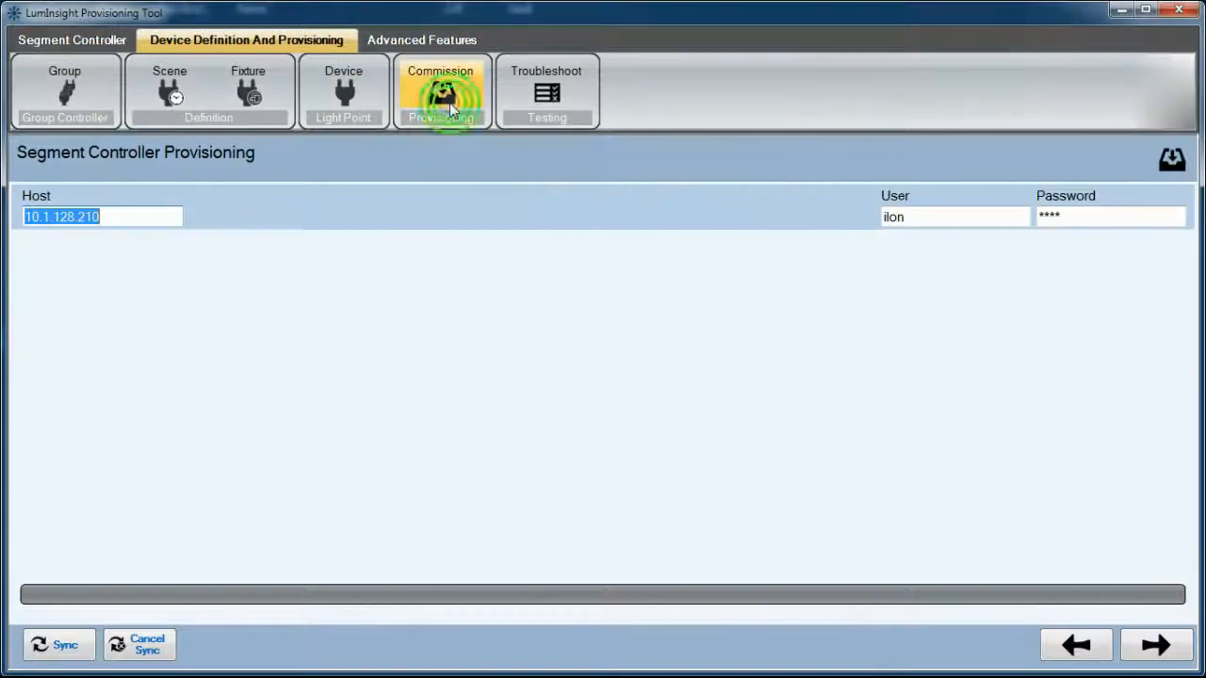
{"action": "left_click", "coordinate": [127, 217]}
{"action": "left_click", "coordinate": [80, 652]}
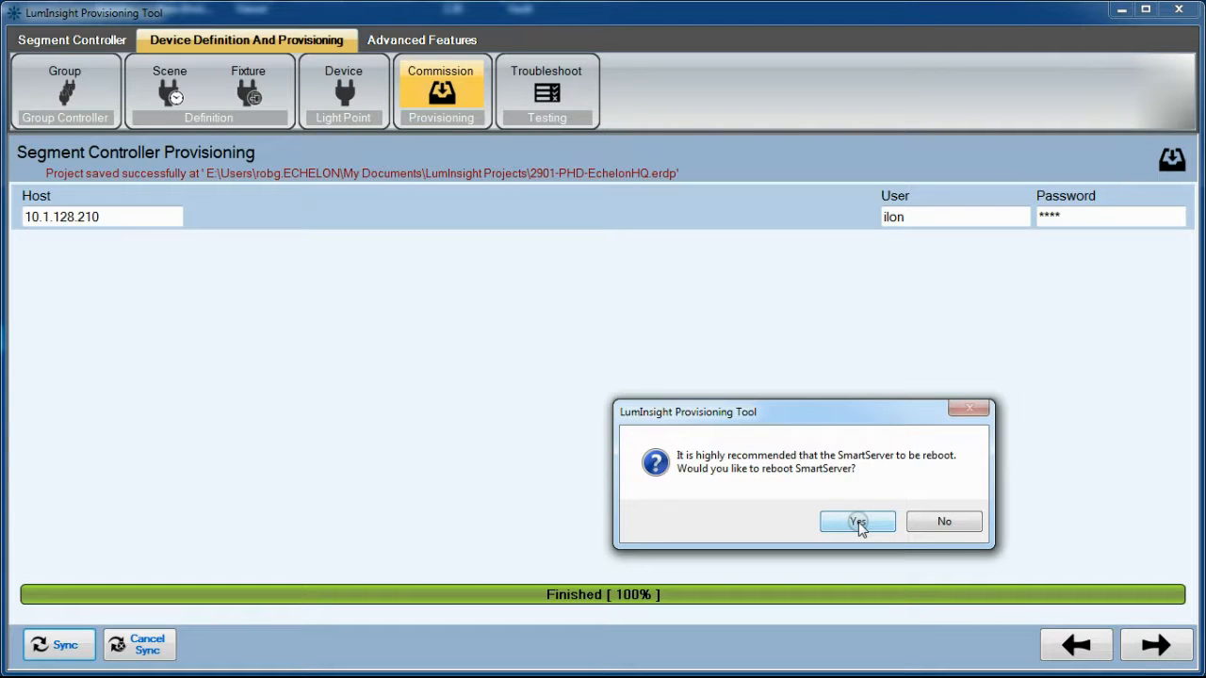
{"action": "left_click", "coordinate": [858, 524]}
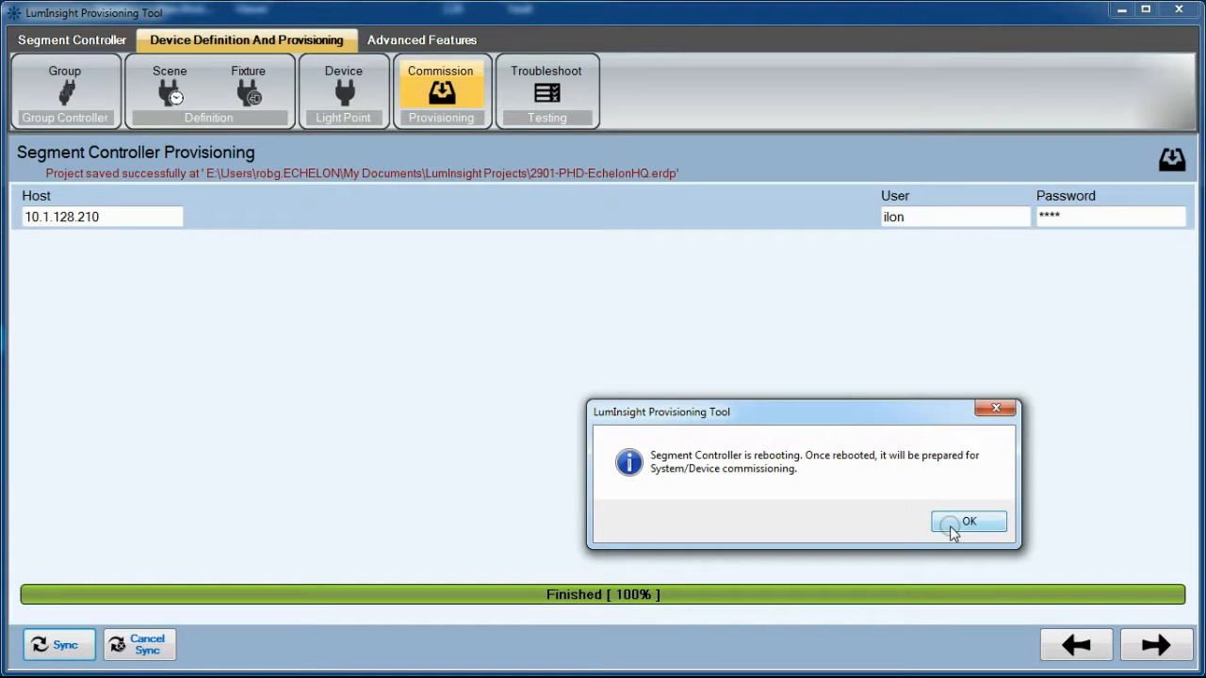
{"action": "left_click", "coordinate": [951, 529]}
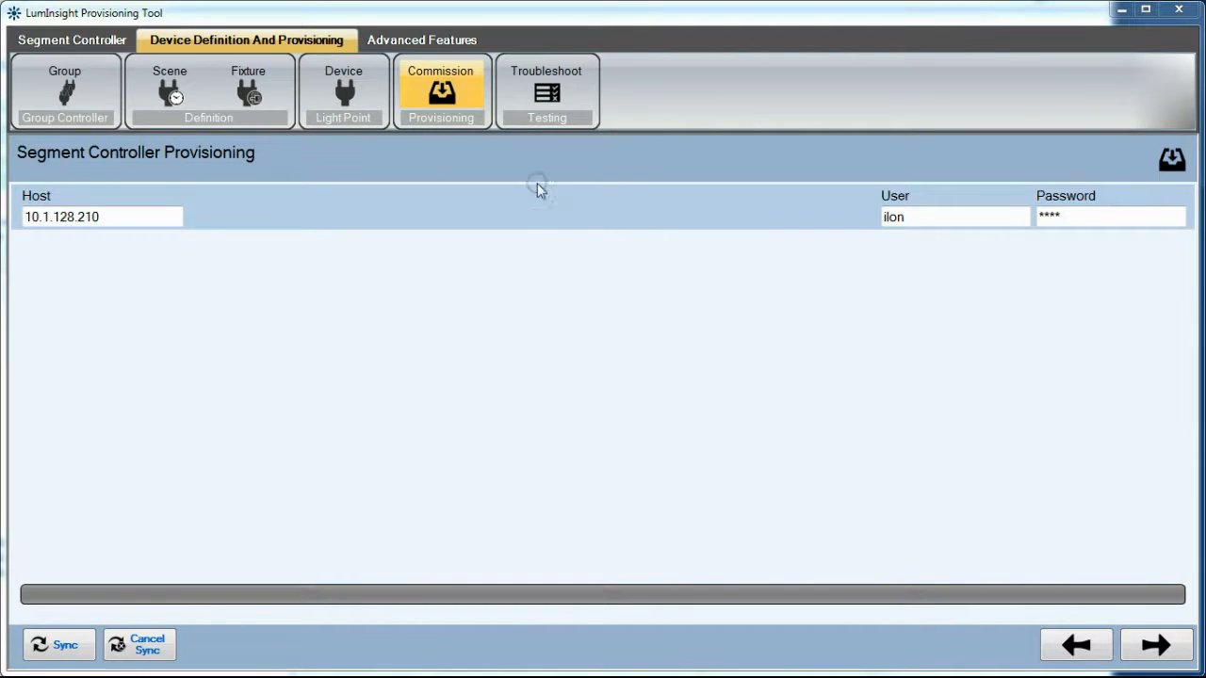
Select all LS and LE devices in the testing view and run the troubleshoot check on them.
{"action": "left_click", "coordinate": [508, 89]}
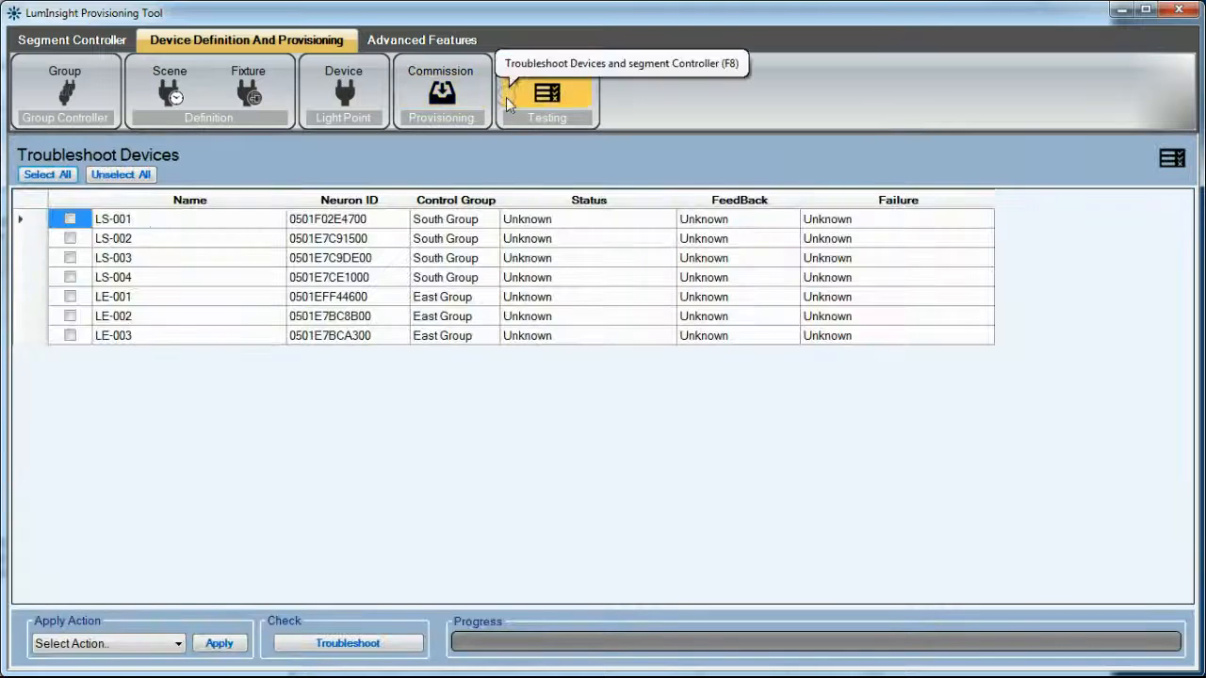
{"action": "left_click", "coordinate": [45, 173]}
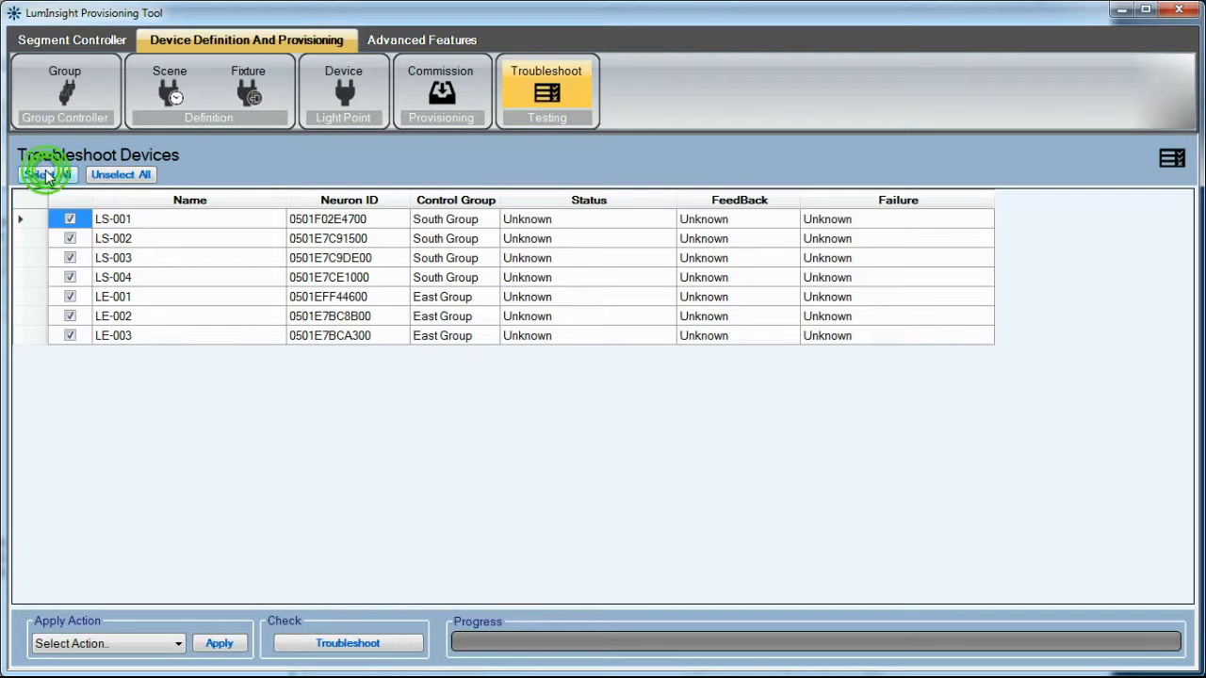
{"action": "left_click", "coordinate": [359, 642]}
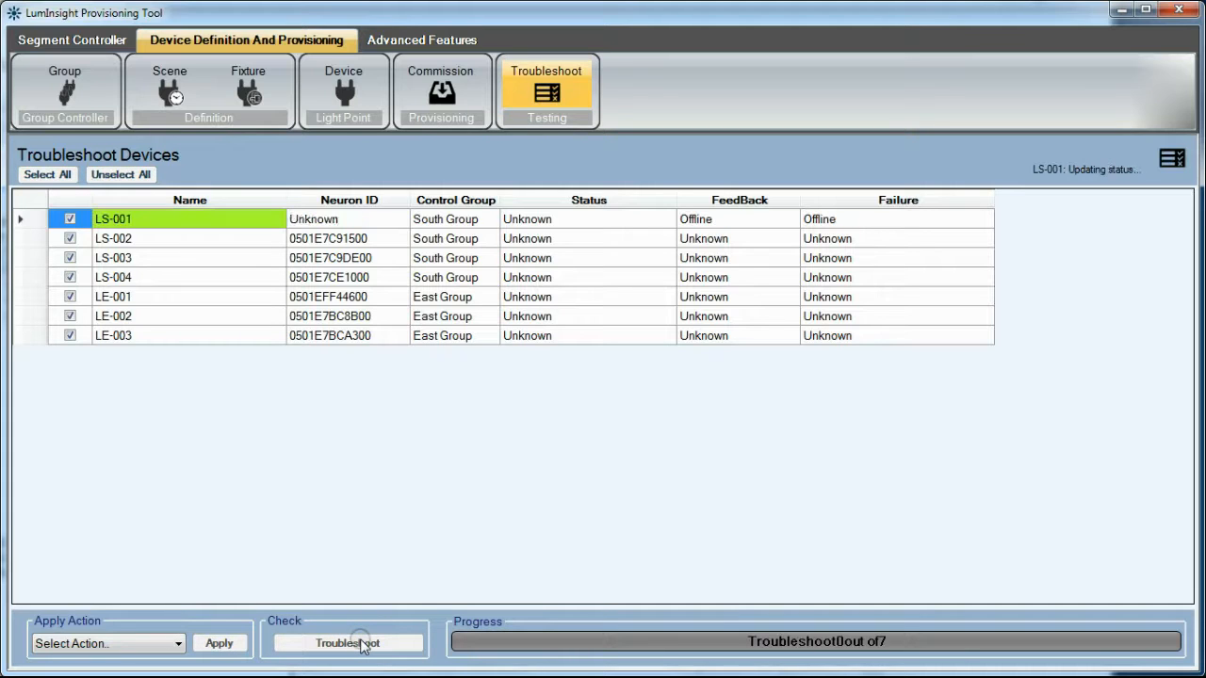